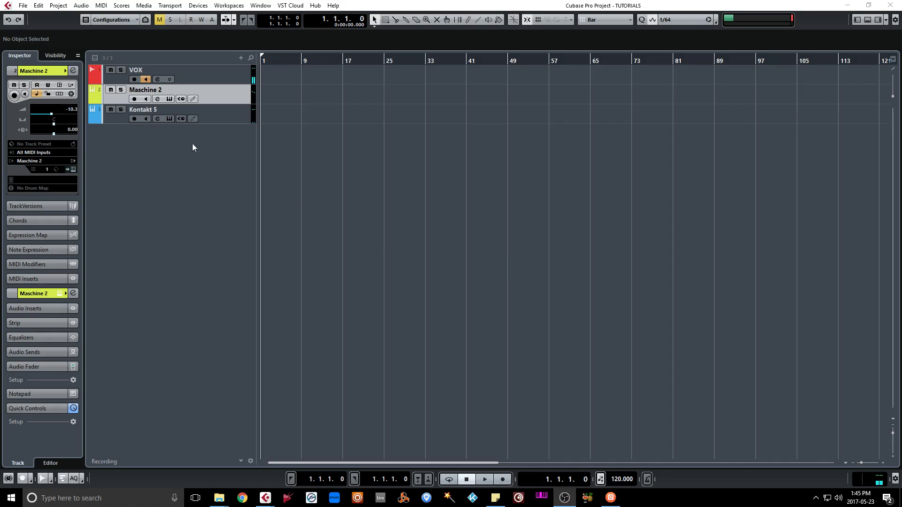
# Open the Maschine 2 instrument window from its track's Edit Instrument button.
pyautogui.click(169, 100)
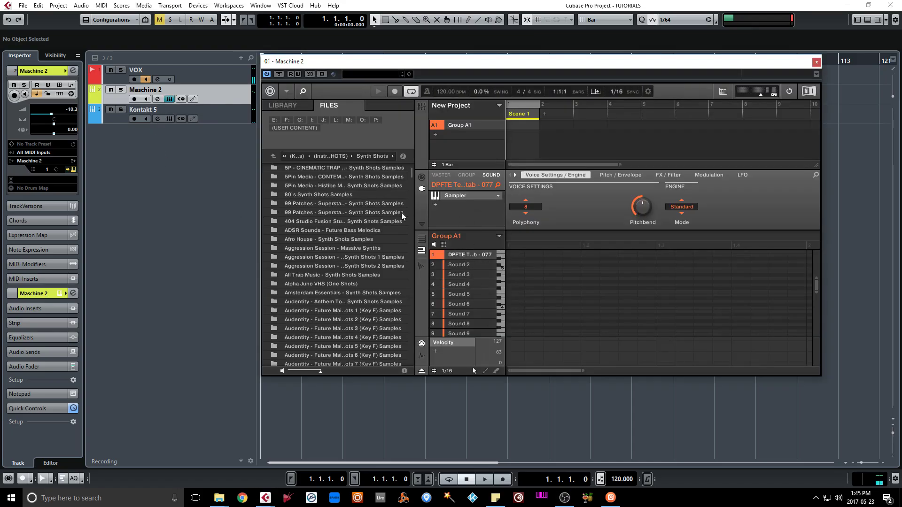
# Nudge the Maschine window left and audition Sound 1 at several low and high notes.
pyautogui.moveTo(624, 60); pyautogui.dragTo(599, 62)
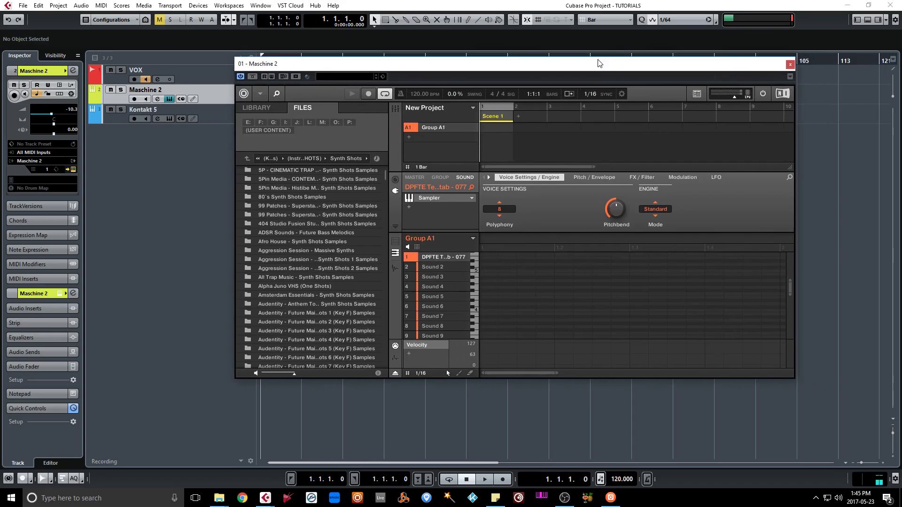
pyautogui.click(212, 97)
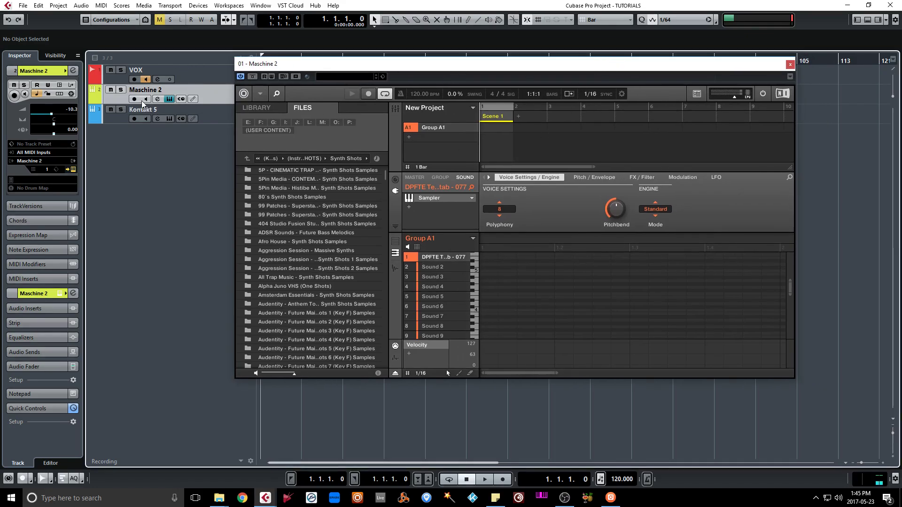
pyautogui.click(475, 281)
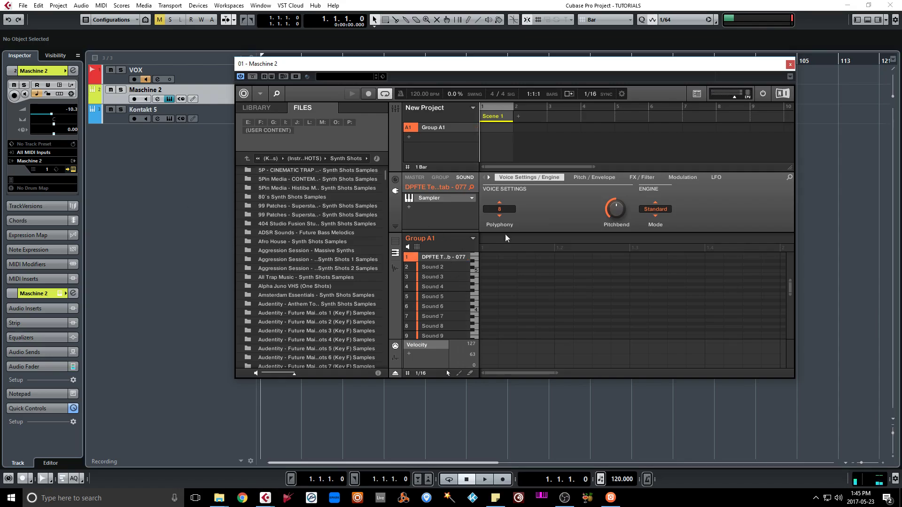
pyautogui.click(475, 284)
pyautogui.click(475, 283)
pyautogui.click(475, 313)
pyautogui.click(475, 314)
pyautogui.click(476, 335)
pyautogui.scroll(3, 783, 269)
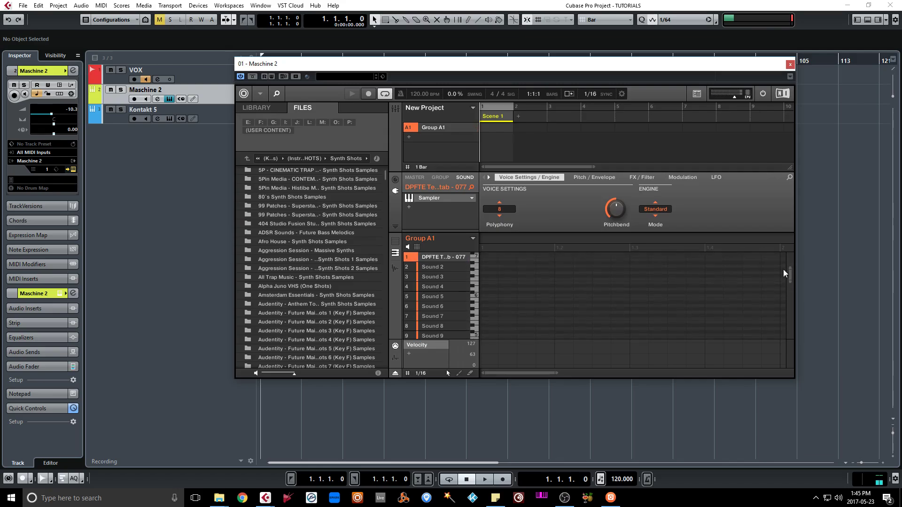
pyautogui.click(475, 272)
# Close Maschine and bring up the Kontakt 5 track's instrument window higher on screen.
pyautogui.click(790, 65)
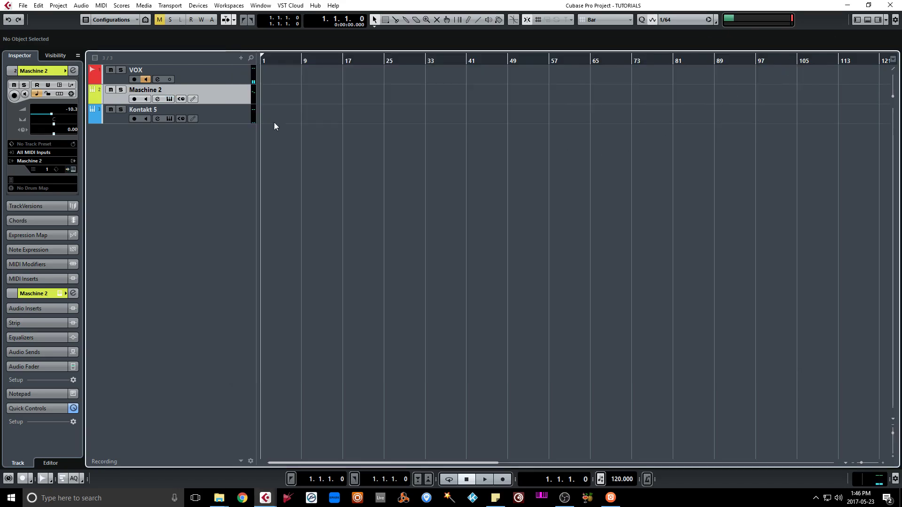
pyautogui.click(234, 115)
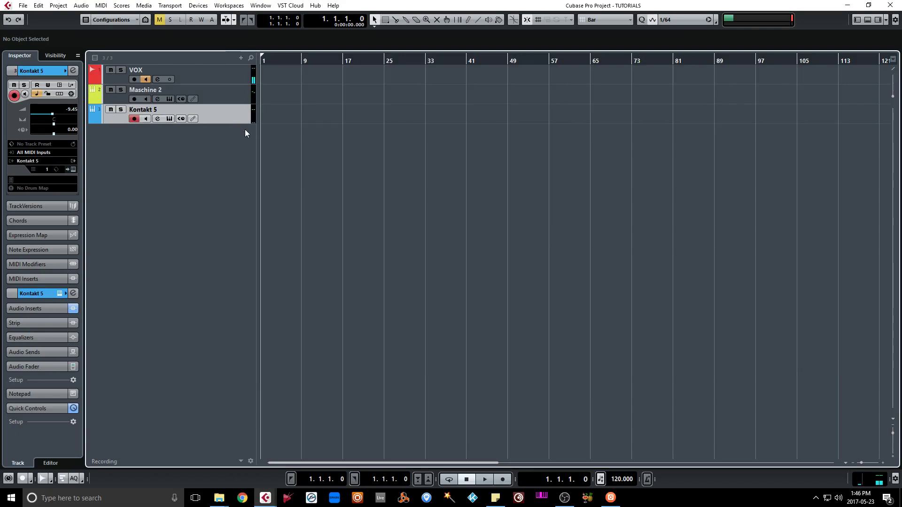
pyautogui.click(169, 119)
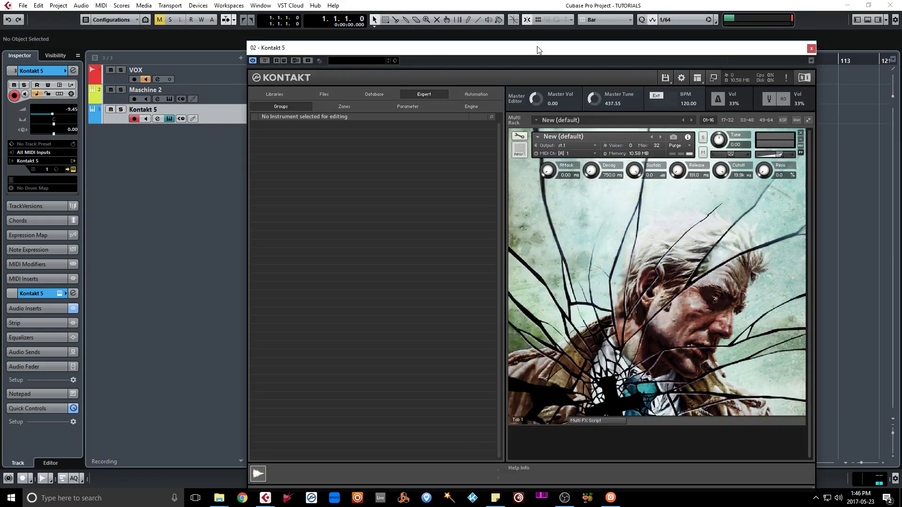
pyautogui.moveTo(551, 41); pyautogui.dragTo(548, 16)
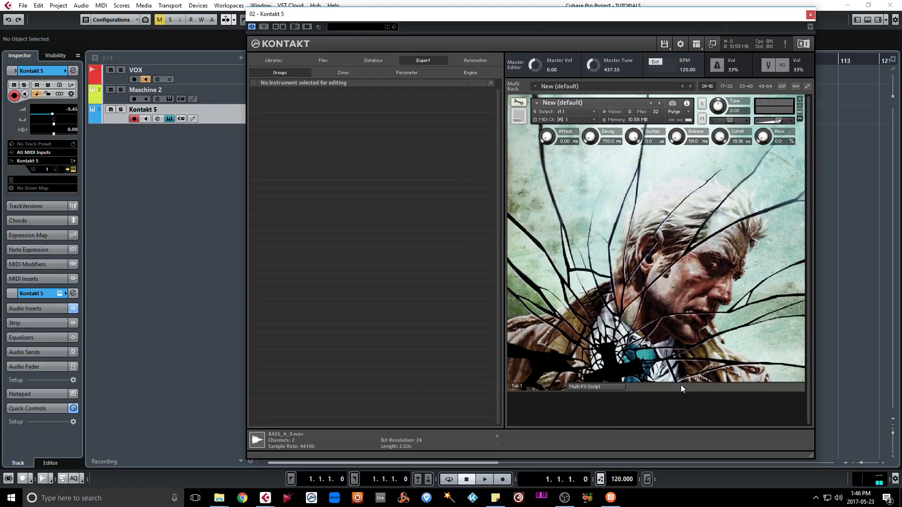
# Enter Kontakt's edit view, select all the bass sample zones and play a few notes.
pyautogui.click(519, 104)
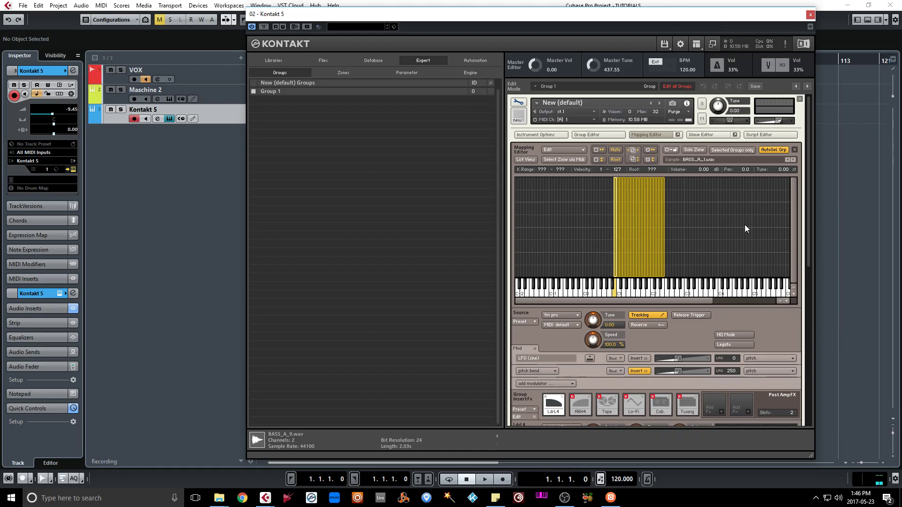
pyautogui.moveTo(745, 229); pyautogui.dragTo(562, 244)
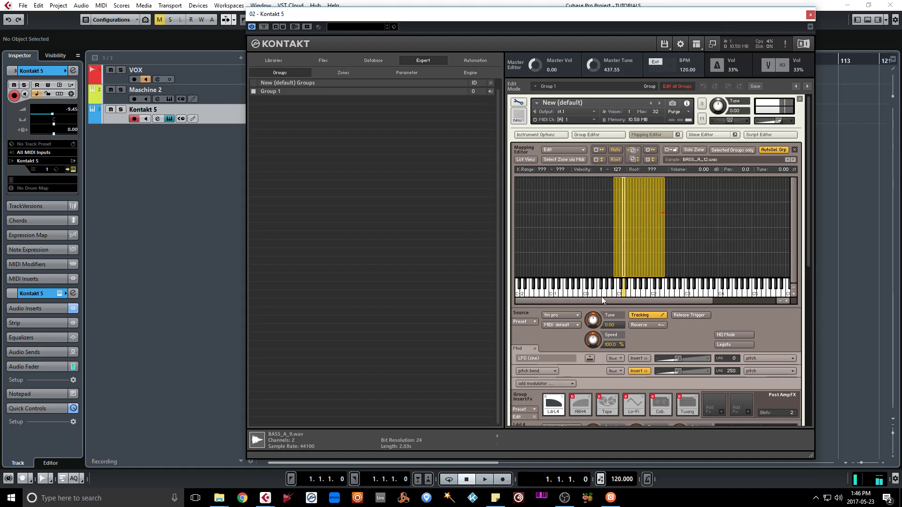
pyautogui.click(642, 293)
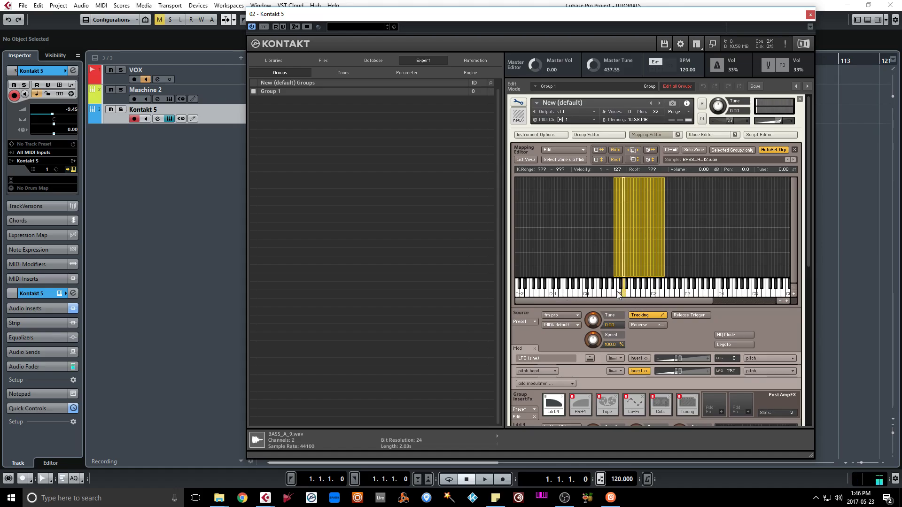
pyautogui.click(620, 294)
pyautogui.click(658, 292)
# Reselect the bass zones, set root key A2 and stretch their key range from C-2 to the top key.
pyautogui.click(730, 235)
pyautogui.moveTo(766, 231); pyautogui.dragTo(568, 244)
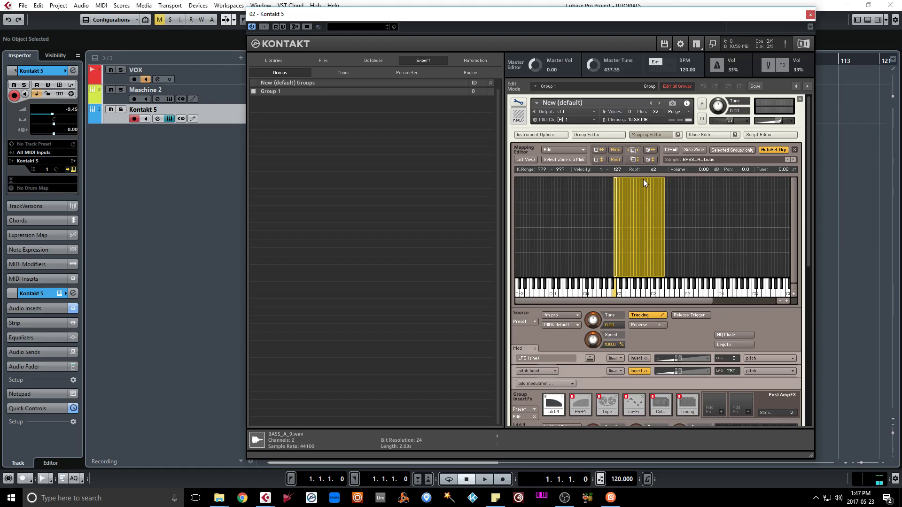
pyautogui.press('Return')
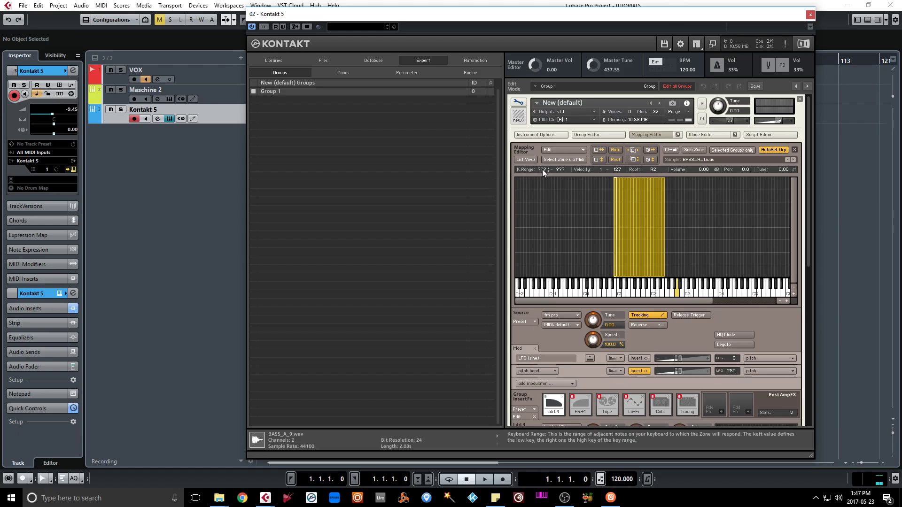
pyautogui.hotkey('ctrl', 'a')
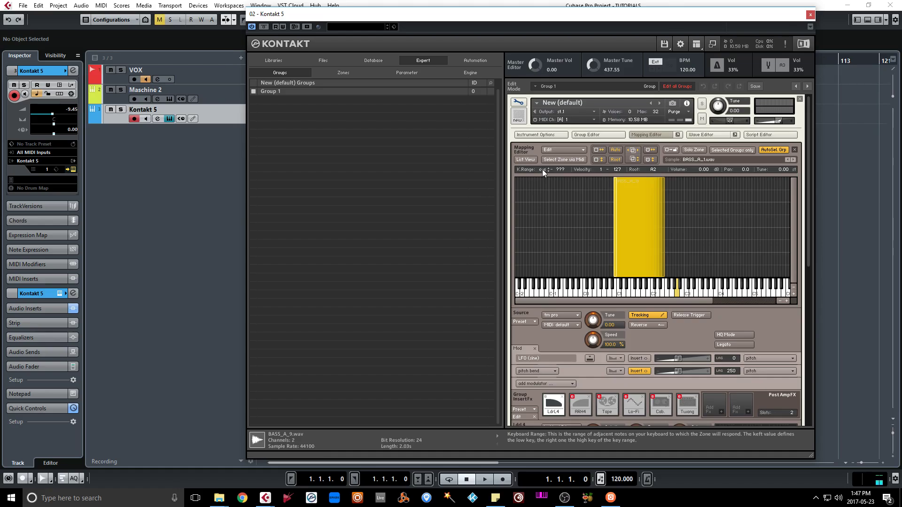
pyautogui.scroll(-10, 542, 169)
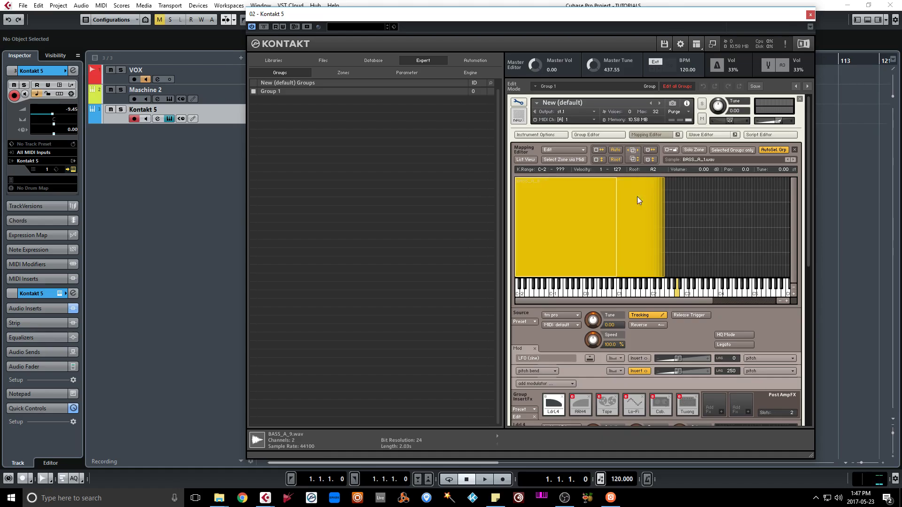
pyautogui.scroll(15, 562, 170)
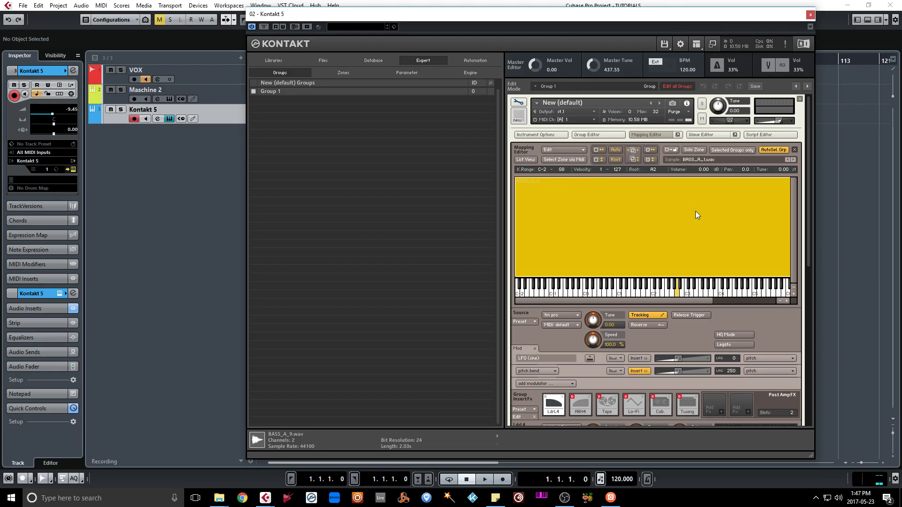
# Move each zone into its own empty group, then select Group 1 #6.
pyautogui.rightClick(631, 219)
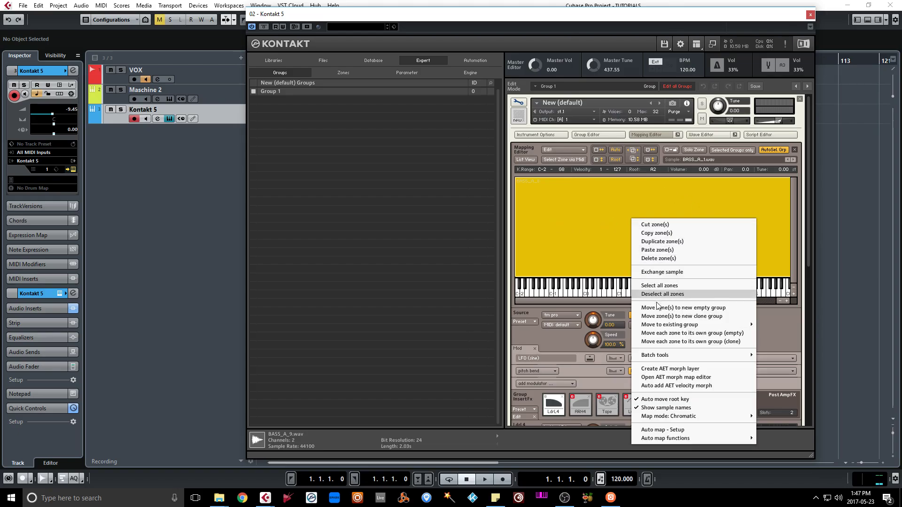
pyautogui.click(658, 333)
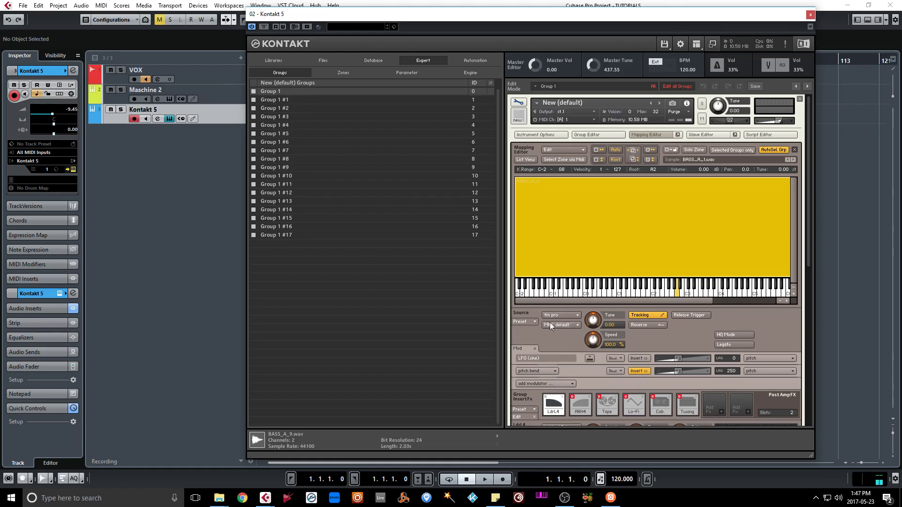
pyautogui.click(271, 142)
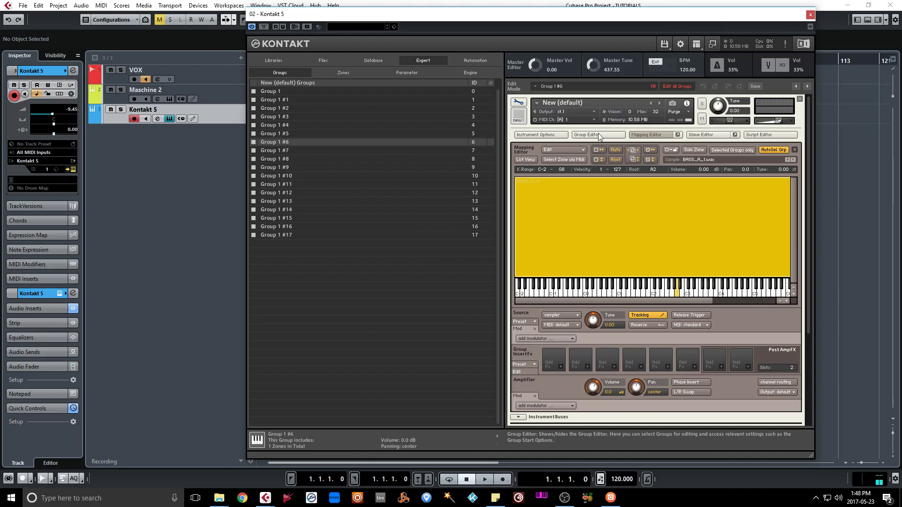
# Show the group editor and step through Group 1 #9, #5, #8 and #10.
pyautogui.click(582, 135)
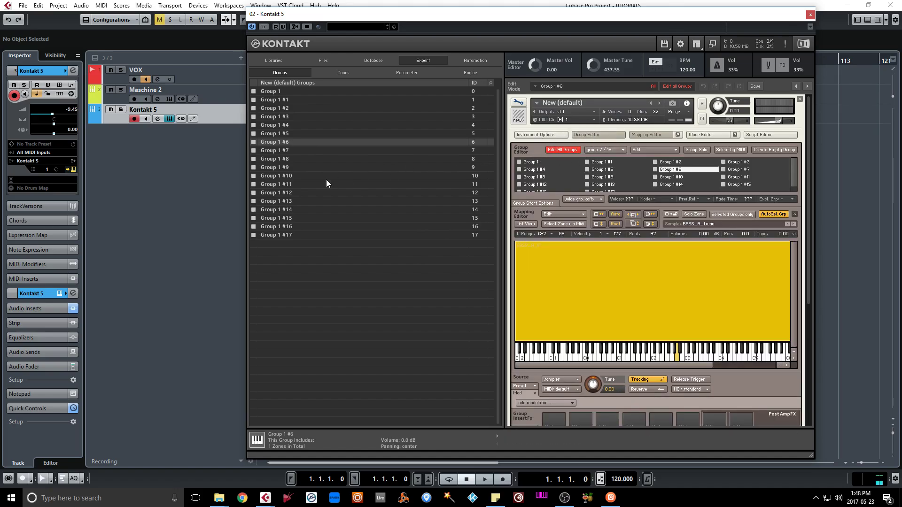
pyautogui.click(281, 168)
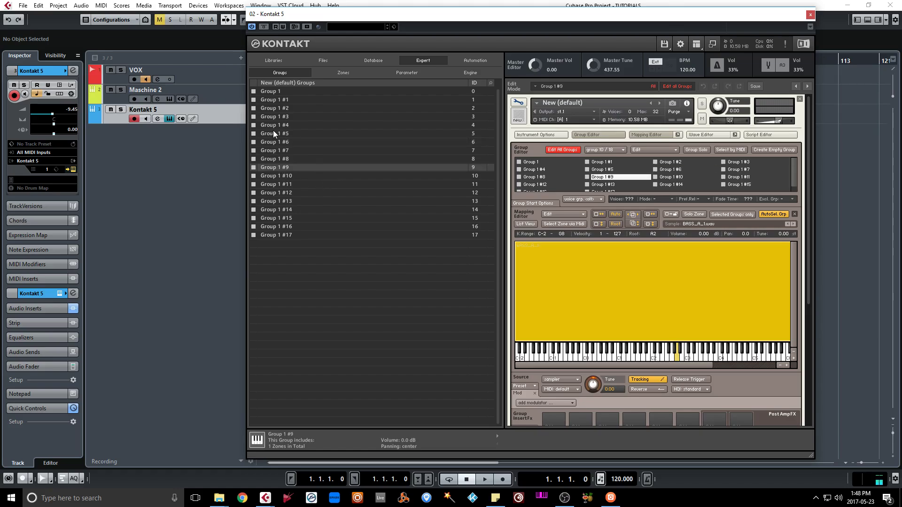
pyautogui.click(274, 132)
pyautogui.click(287, 159)
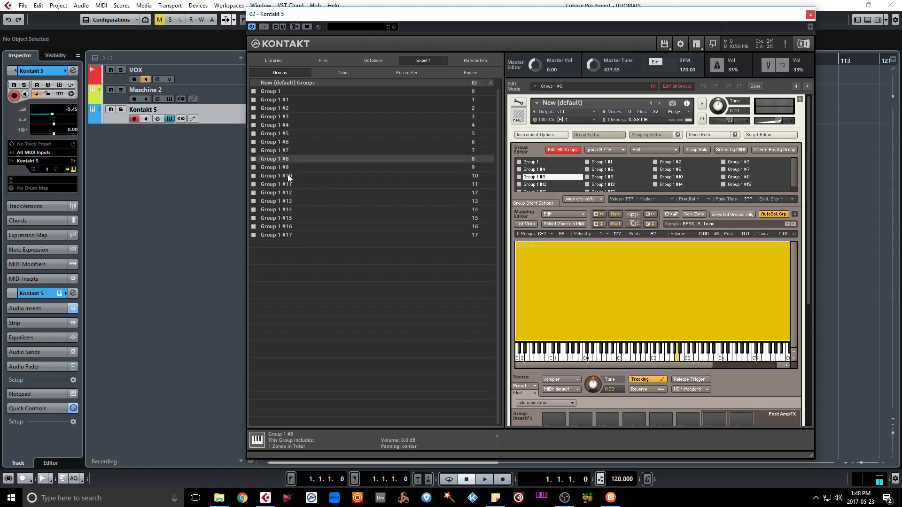
pyautogui.click(288, 177)
# Set the group's playback mode to Time Machine Pro, then select Group 1 #13 and #15.
pyautogui.click(564, 379)
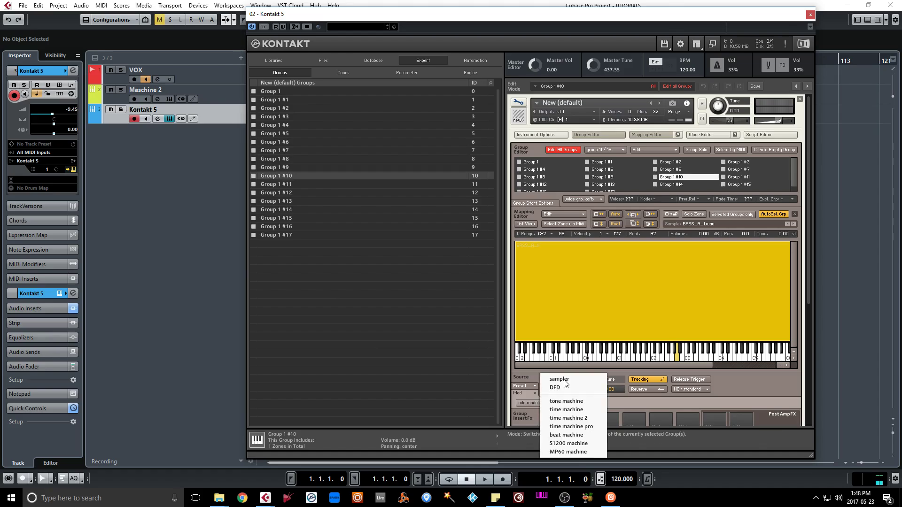
pyautogui.click(566, 427)
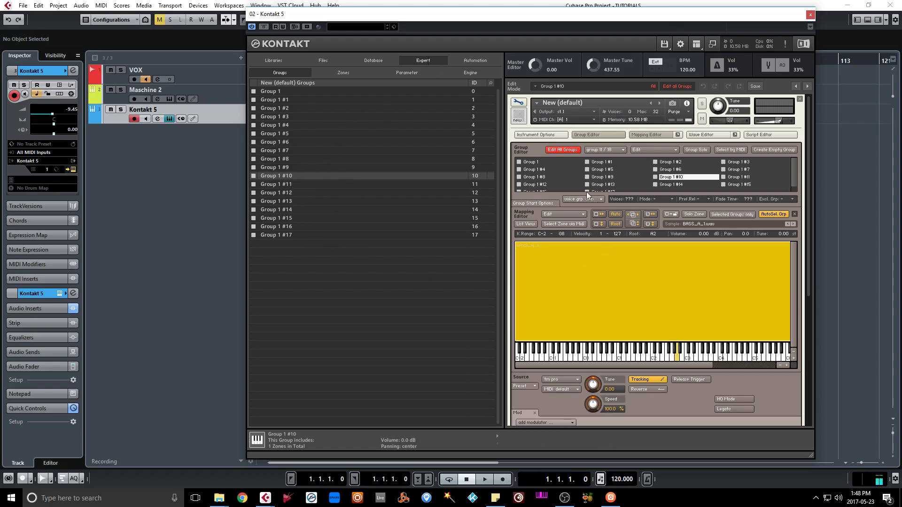
pyautogui.click(289, 202)
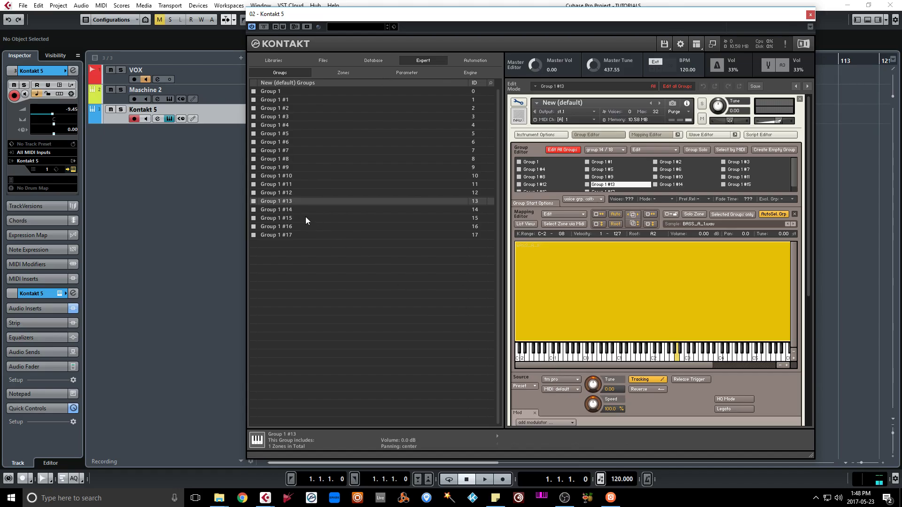
pyautogui.click(291, 218)
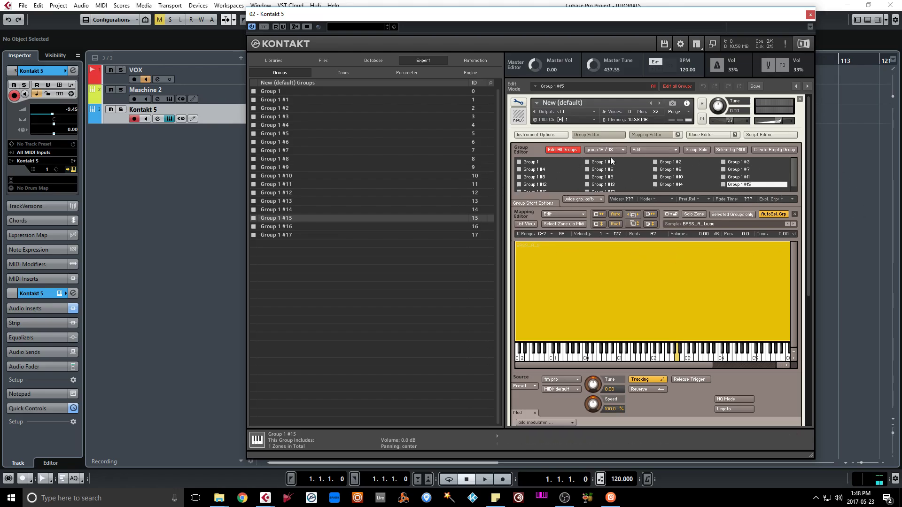
# Turn off Edit All Groups, make Group 1 #8 the edited group and play a note to hear it.
pyautogui.click(565, 149)
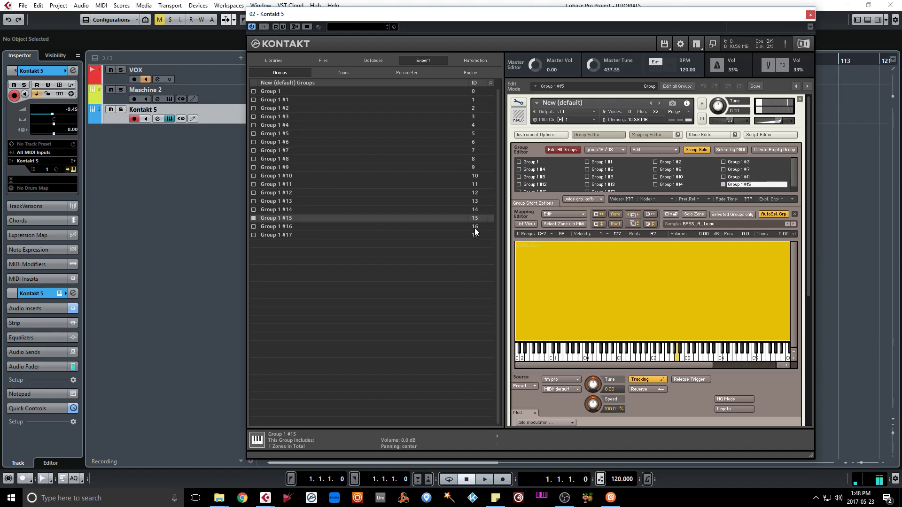
pyautogui.click(275, 159)
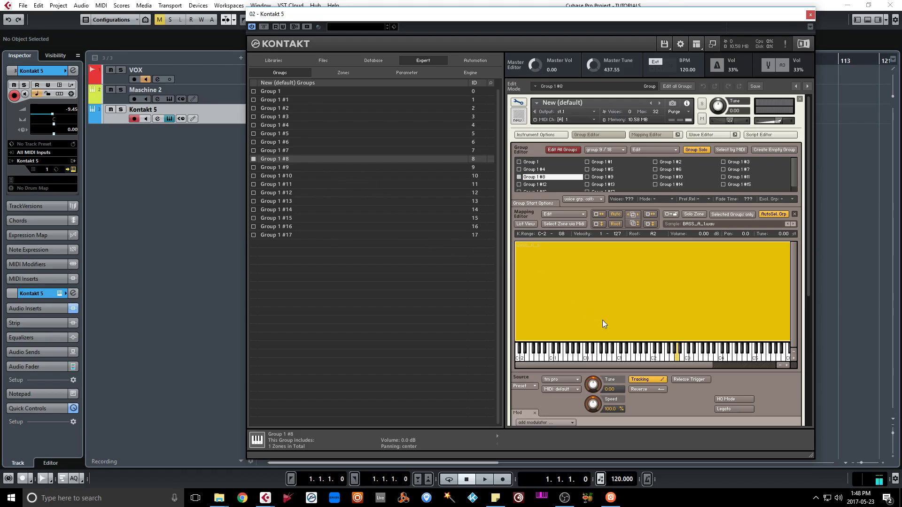
pyautogui.click(678, 357)
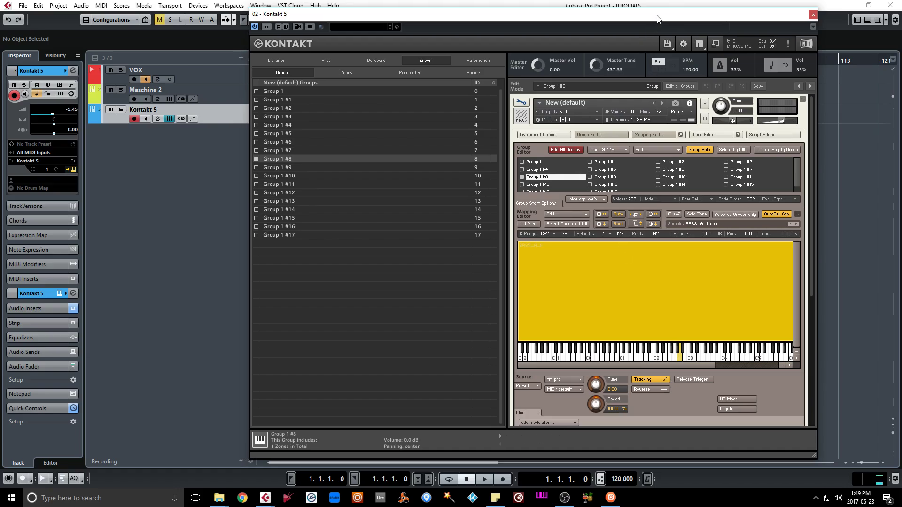
pyautogui.moveTo(654, 21); pyautogui.dragTo(635, 15)
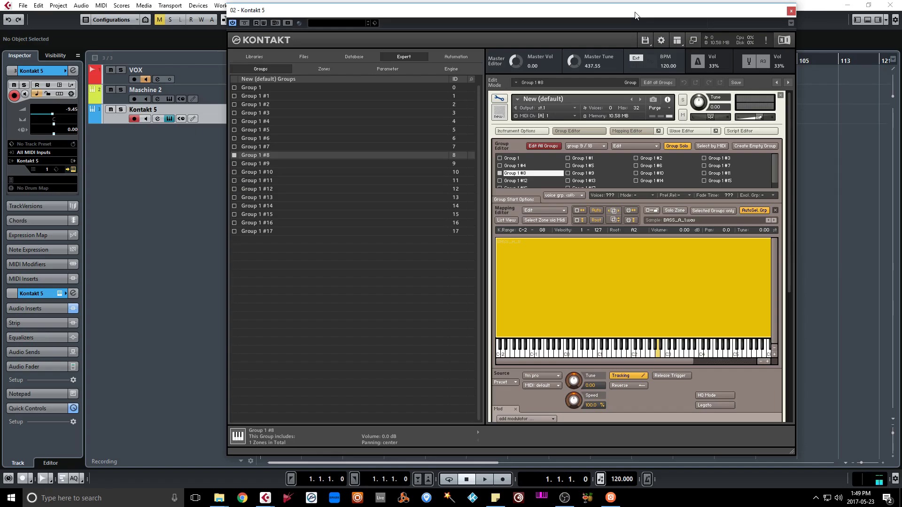
pyautogui.moveTo(635, 15)
pyautogui.mouseDown()
pyautogui.moveTo(624, 16)
pyautogui.moveTo(634, 14)
pyautogui.mouseUp()
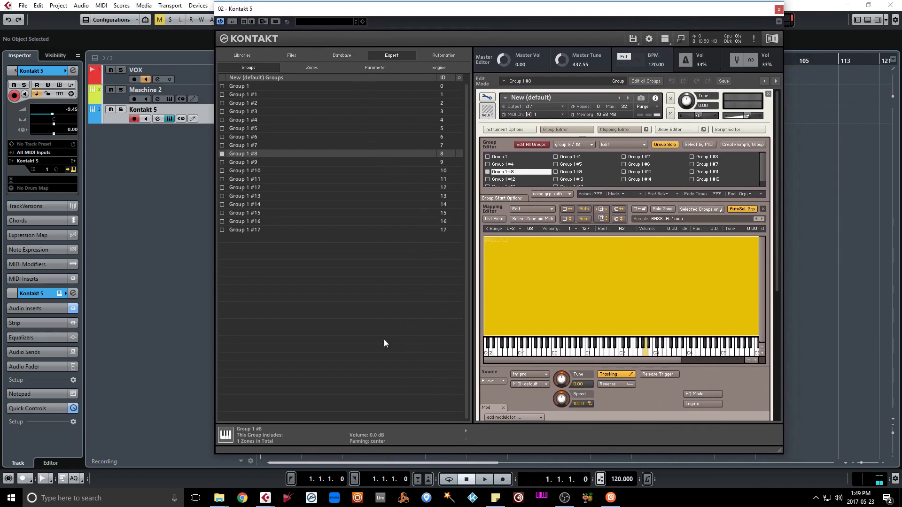
# Load the Factory Performance 'Unisono - Portamento' script into the second script slot.
pyautogui.click(735, 131)
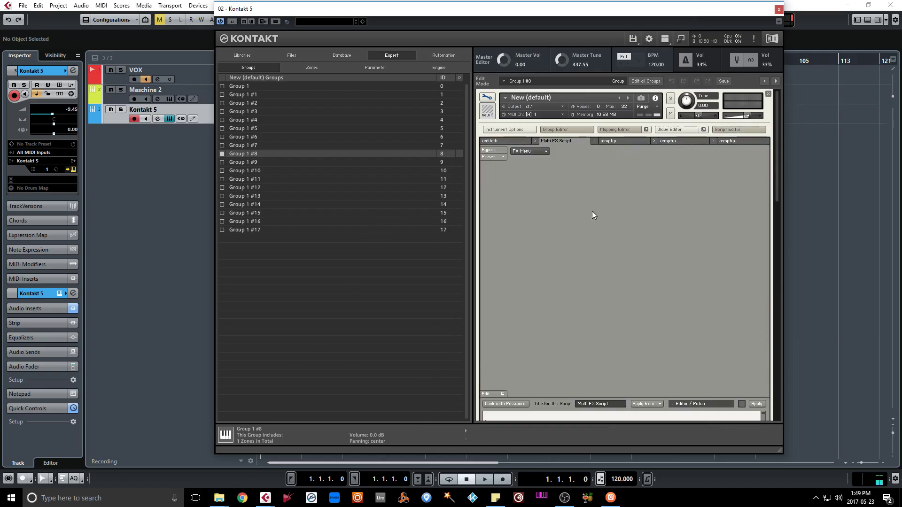
pyautogui.click(619, 141)
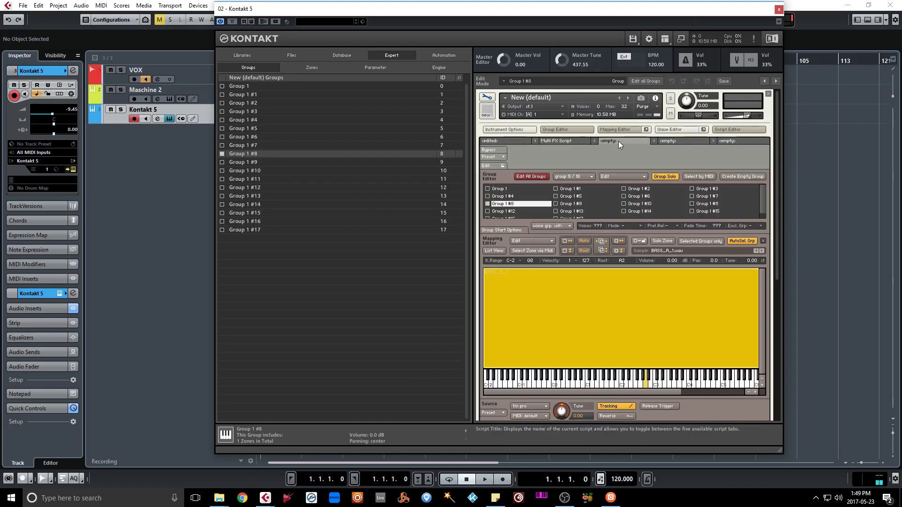
pyautogui.click(499, 155)
pyautogui.moveTo(502, 166)
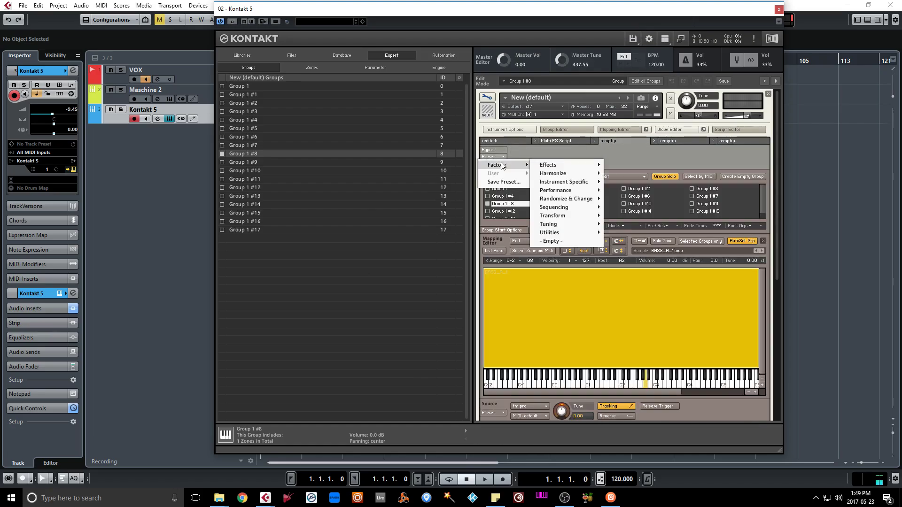
pyautogui.moveTo(563, 192)
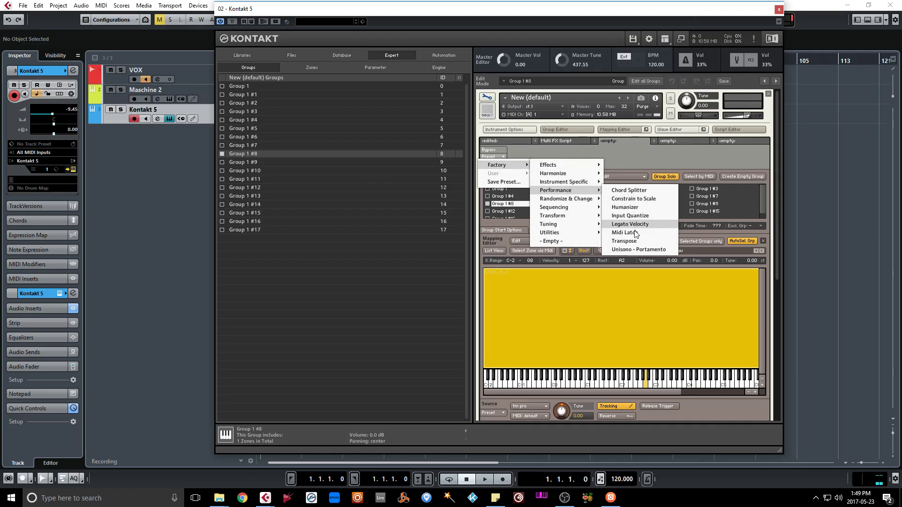
pyautogui.click(637, 249)
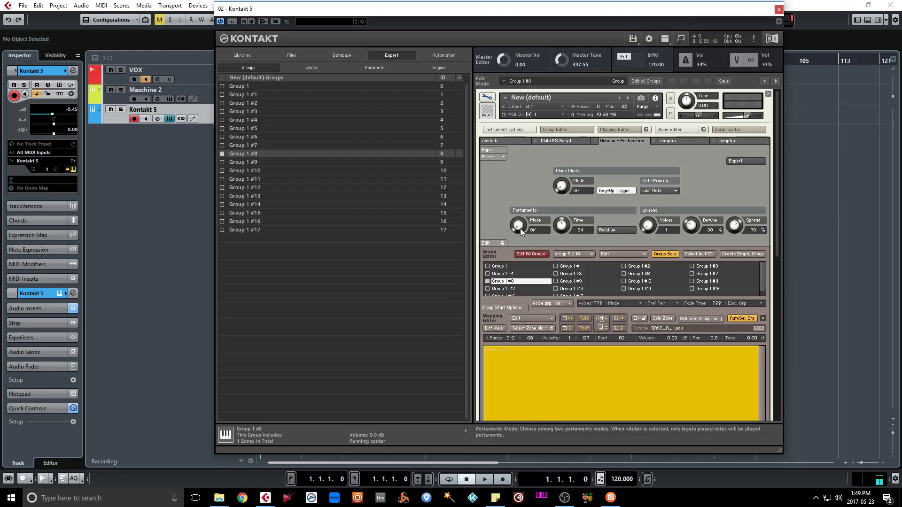
# Set Portamento Mode to Auto, Mono Mode to Offset and portamento time to 31.
pyautogui.moveTo(519, 227); pyautogui.dragTo(519, 221)
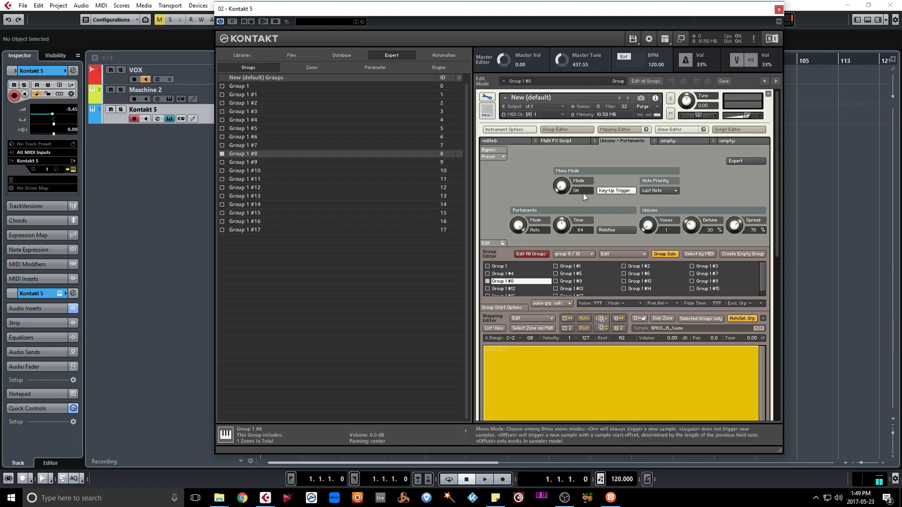
pyautogui.scroll(3, 562, 187)
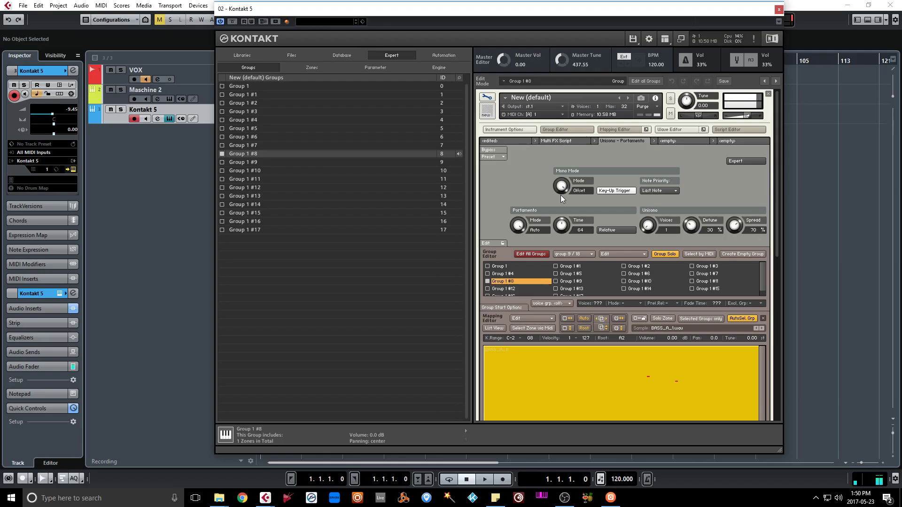
pyautogui.moveTo(566, 226); pyautogui.dragTo(558, 254)
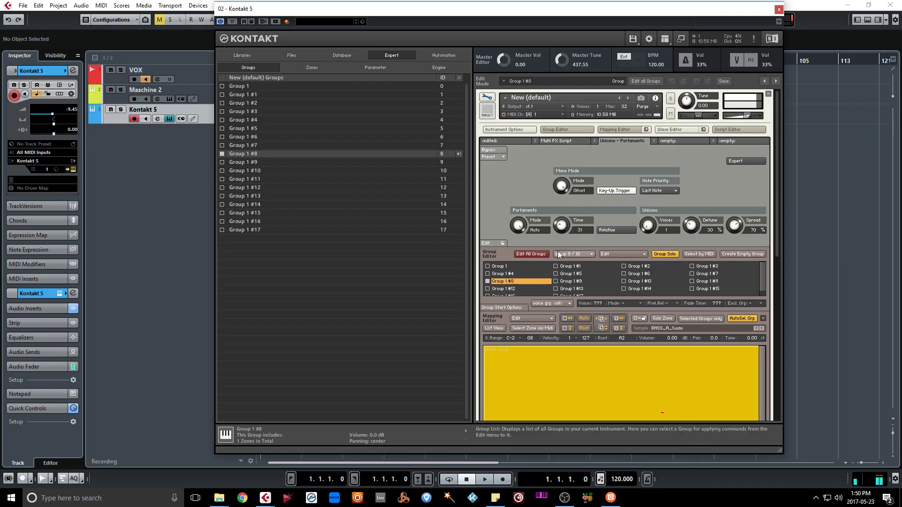
# Check Group 1 #10, #14, #5, #3 and #16 in turn.
pyautogui.click(244, 174)
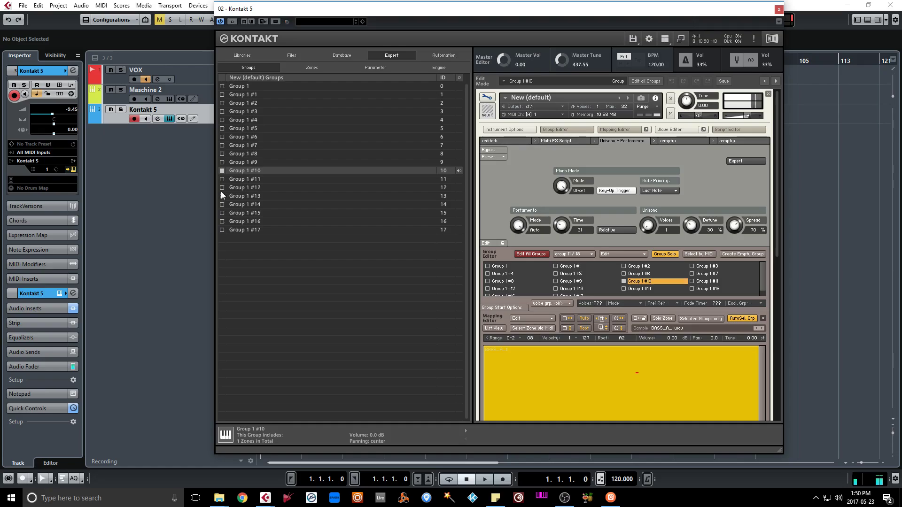
pyautogui.click(246, 206)
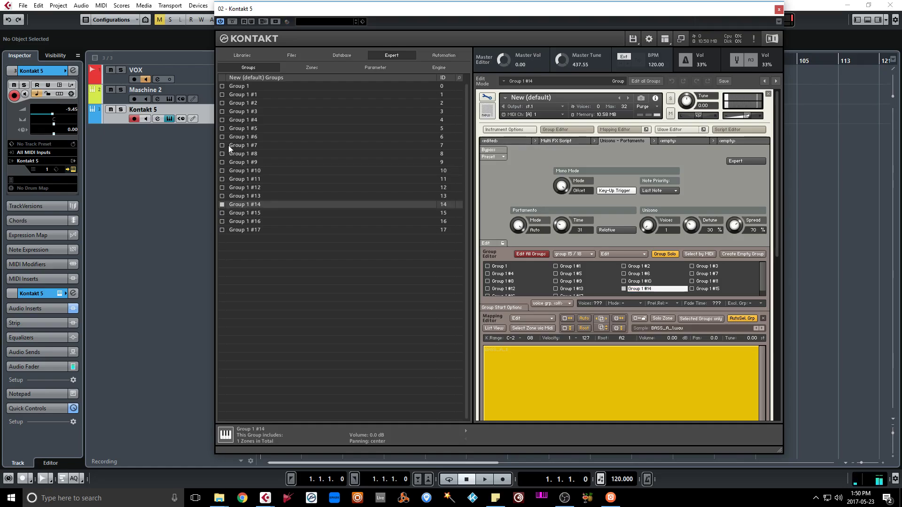
pyautogui.click(244, 132)
pyautogui.click(244, 112)
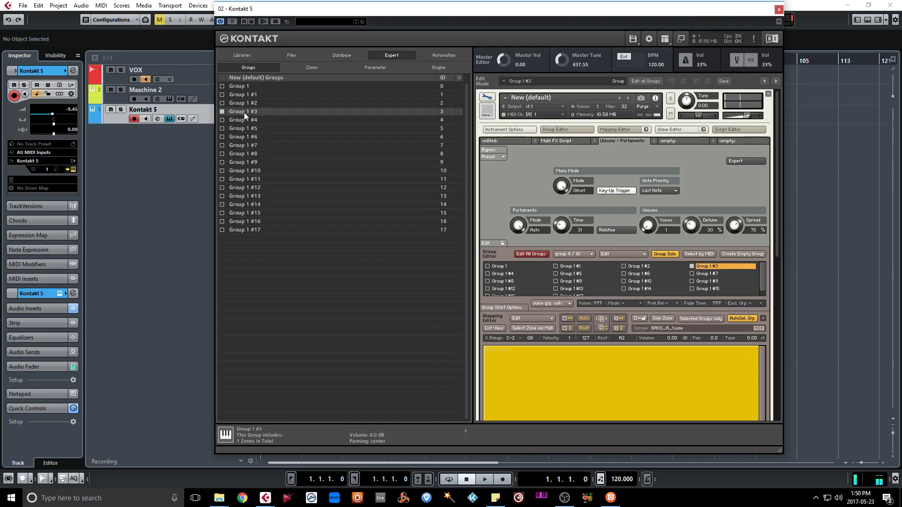
pyautogui.click(243, 222)
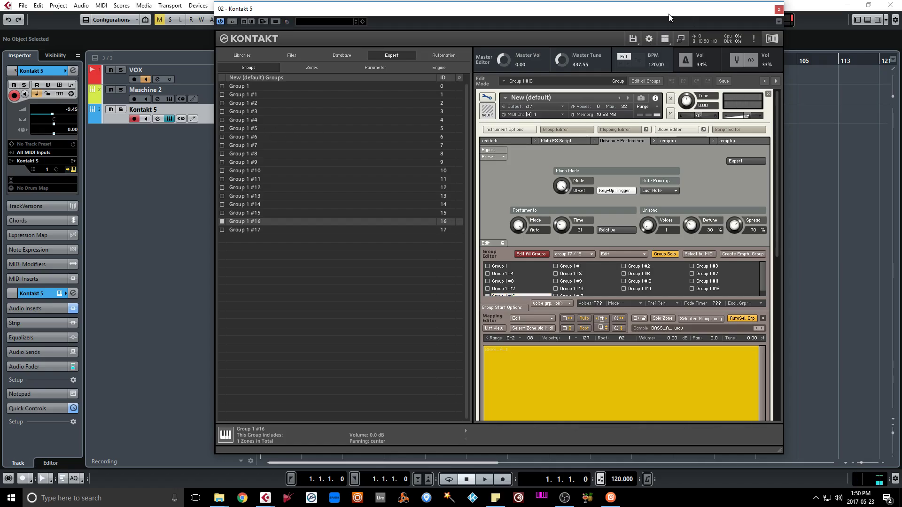
# Close the Script Editor, scroll down the rack, and close the Kontakt window.
pyautogui.moveTo(670, 18); pyautogui.dragTo(680, 26)
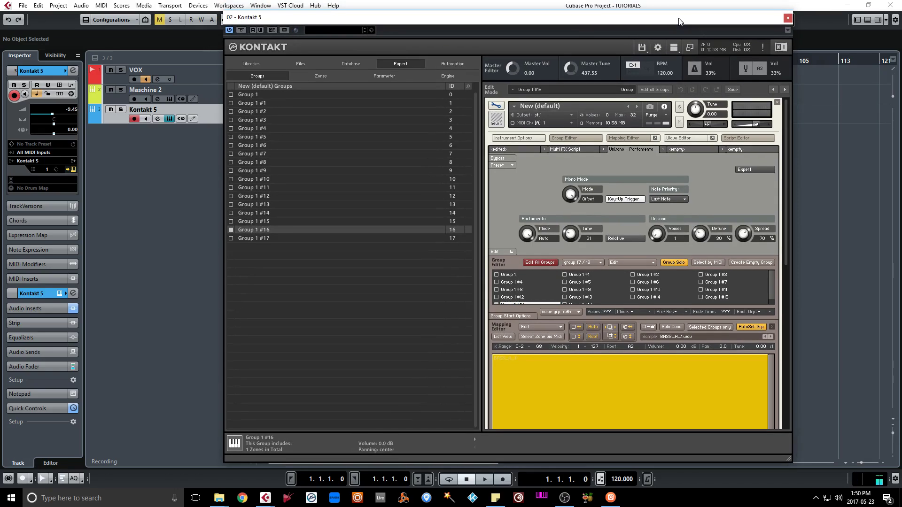
pyautogui.click(736, 138)
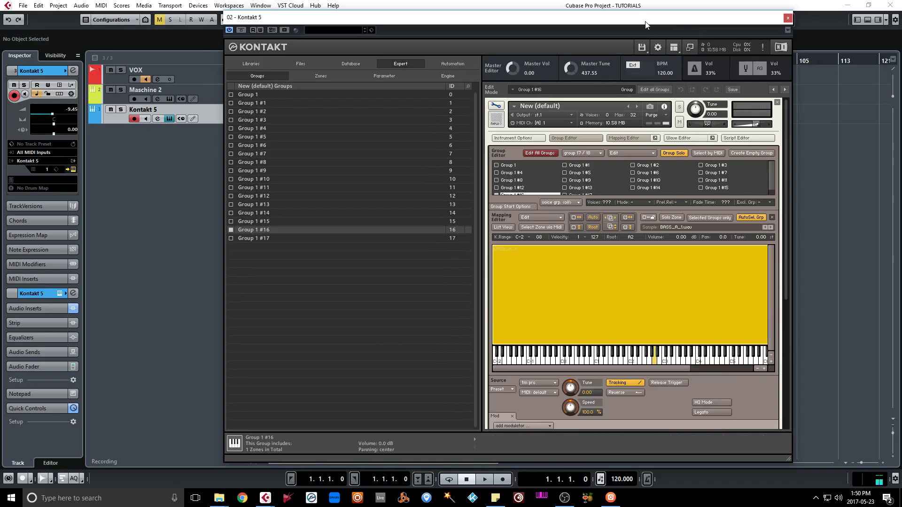
pyautogui.moveTo(646, 24); pyautogui.dragTo(645, 24)
pyautogui.scroll(-4, 679, 201)
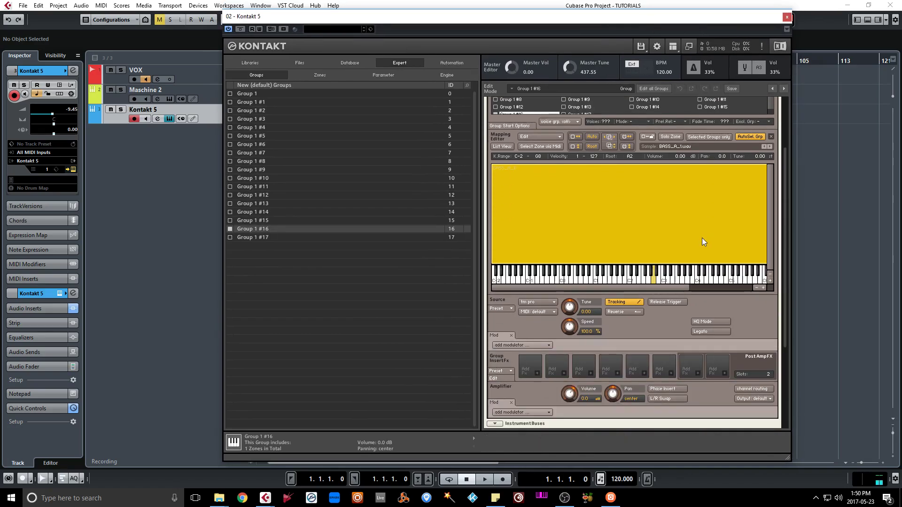
pyautogui.scroll(-1, 702, 239)
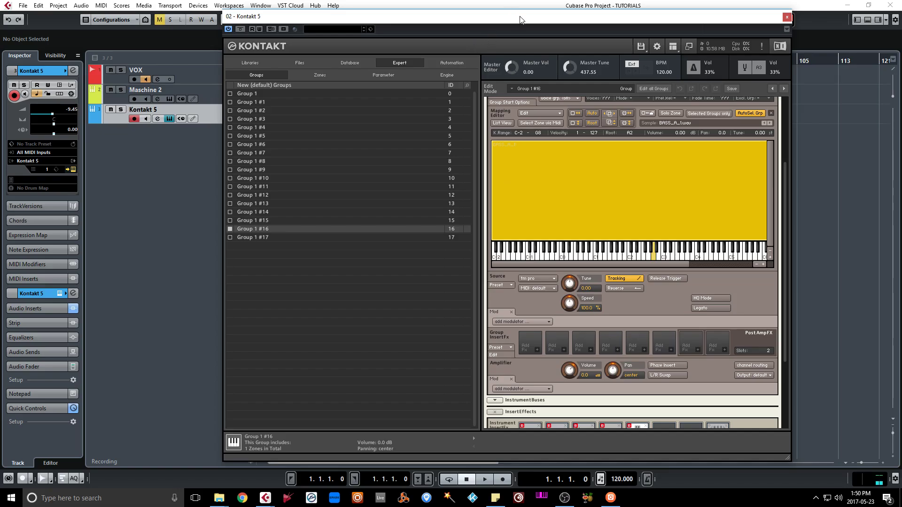
pyautogui.moveTo(519, 18); pyautogui.dragTo(523, 25)
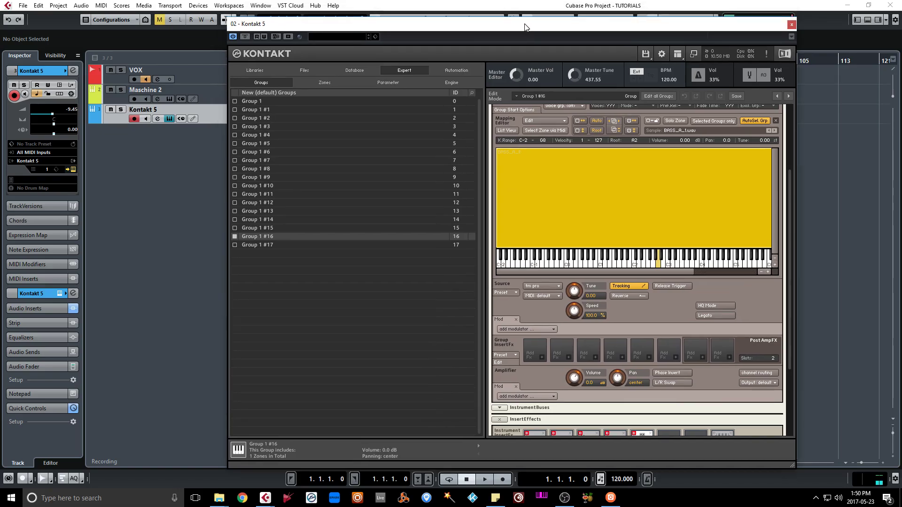
pyautogui.click(791, 25)
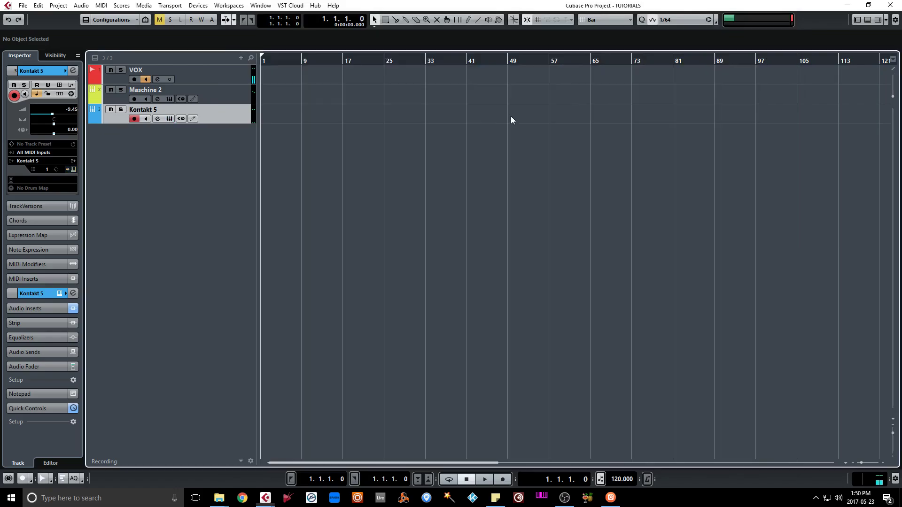
# Open the Kontakt 5 channel settings and raise its fader to -4.41.
pyautogui.click(157, 119)
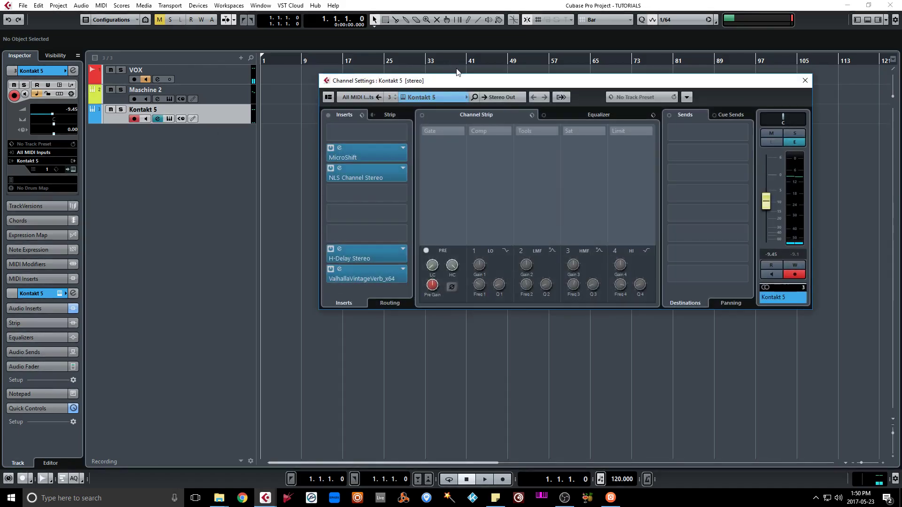
pyautogui.moveTo(457, 81); pyautogui.dragTo(527, 61)
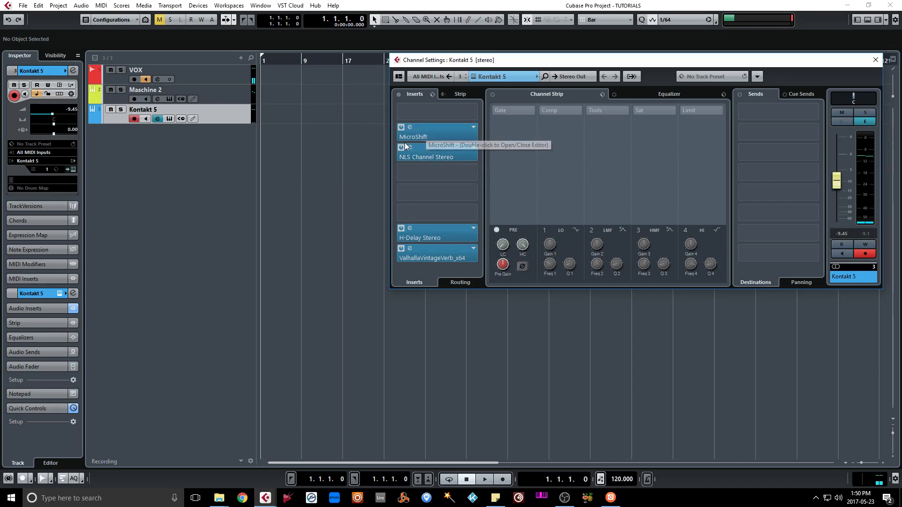
pyautogui.moveTo(513, 61)
pyautogui.mouseDown()
pyautogui.moveTo(501, 63)
pyautogui.moveTo(507, 68)
pyautogui.mouseUp()
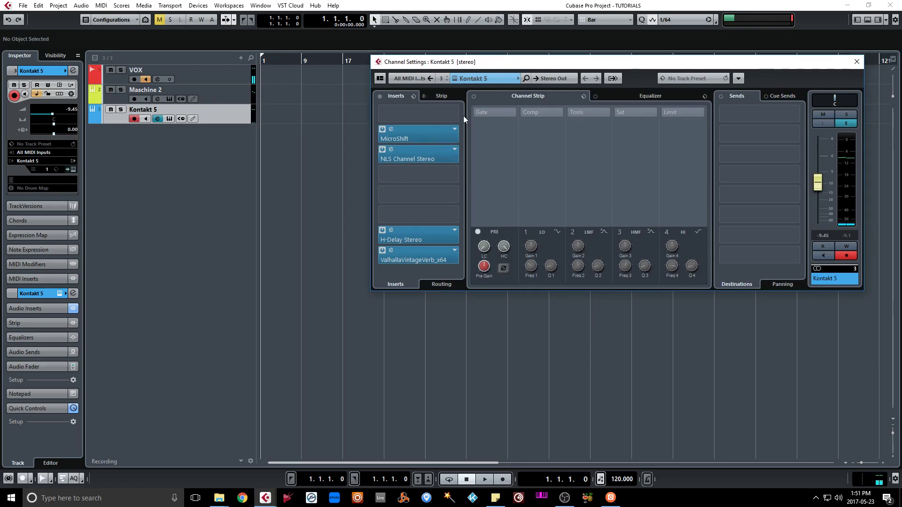
pyautogui.moveTo(822, 186); pyautogui.dragTo(820, 174)
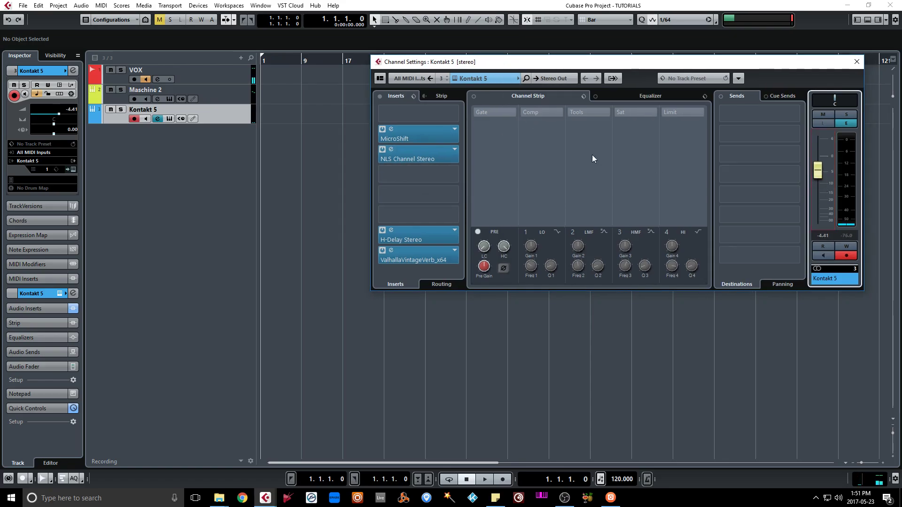
# Toggle the inserts bypass on and off, then deactivate the MicroShift insert.
pyautogui.click(383, 129)
pyautogui.click(378, 97)
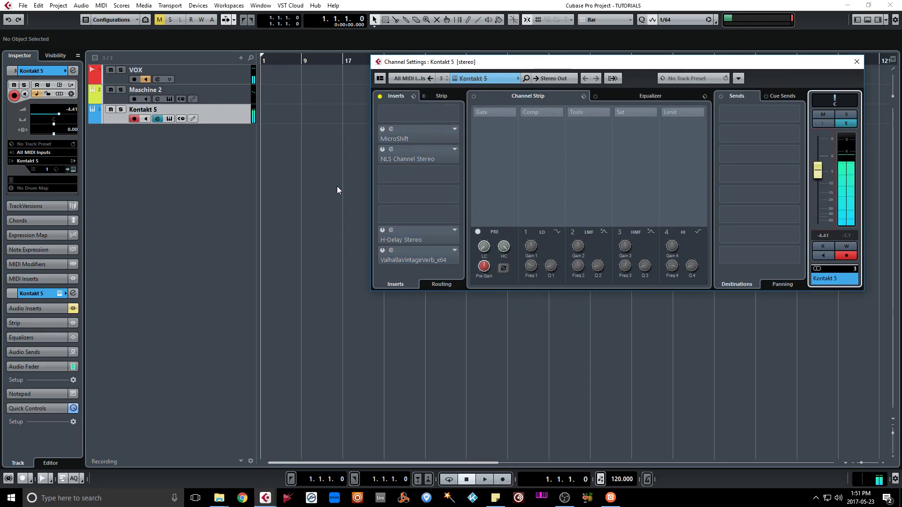
pyautogui.click(380, 97)
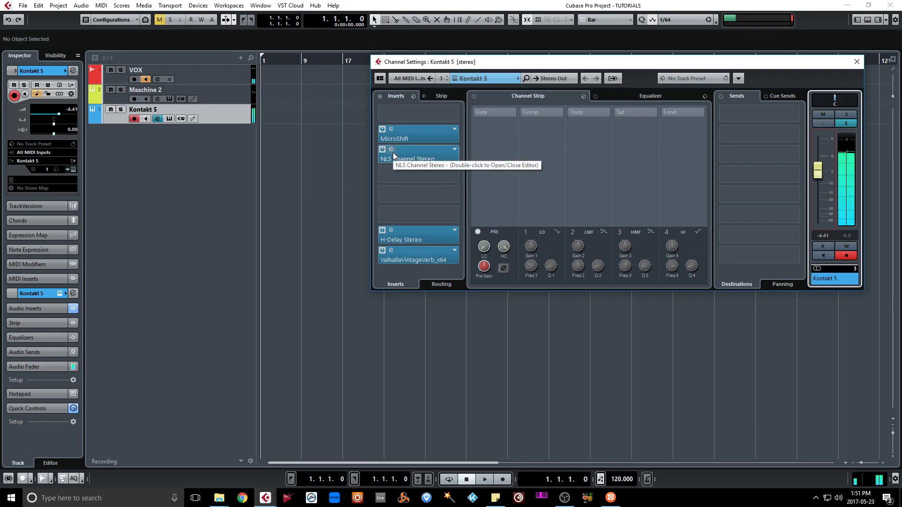
pyautogui.click(377, 131)
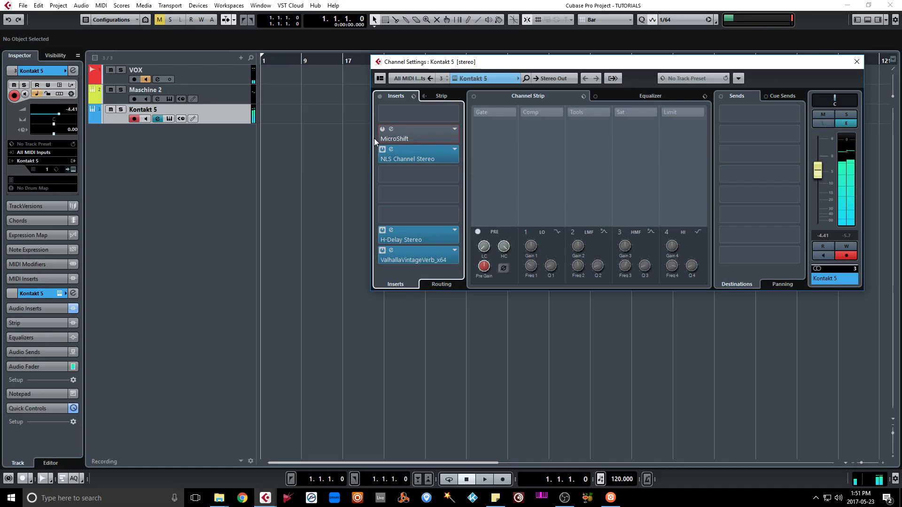
# Reactivate the MicroShift insert on the Kontakt 5 channel and reposition the Channel Settings window.
pyautogui.click(382, 133)
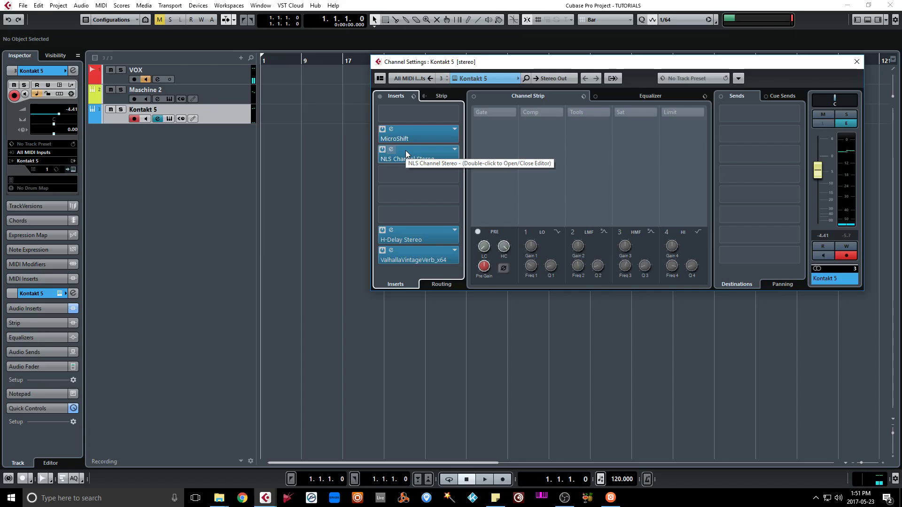
pyautogui.moveTo(562, 63); pyautogui.dragTo(501, 79)
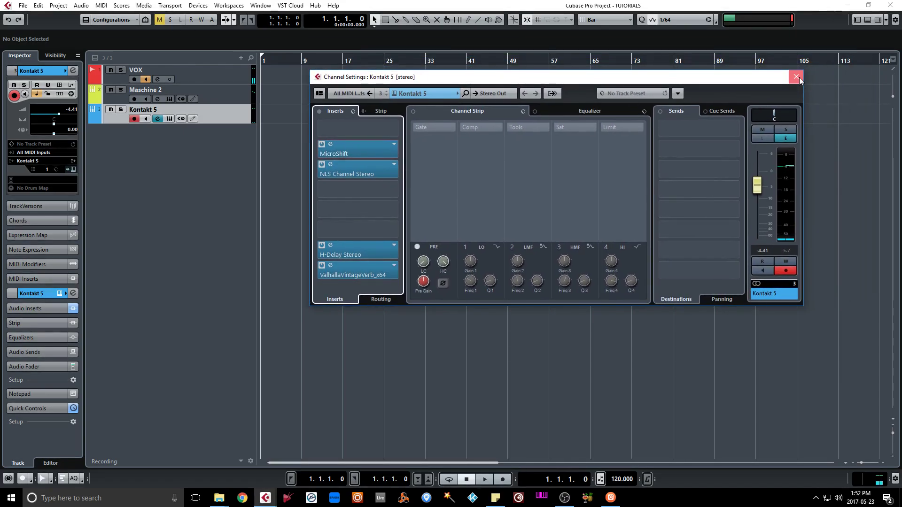
pyautogui.moveTo(722, 81); pyautogui.dragTo(743, 81)
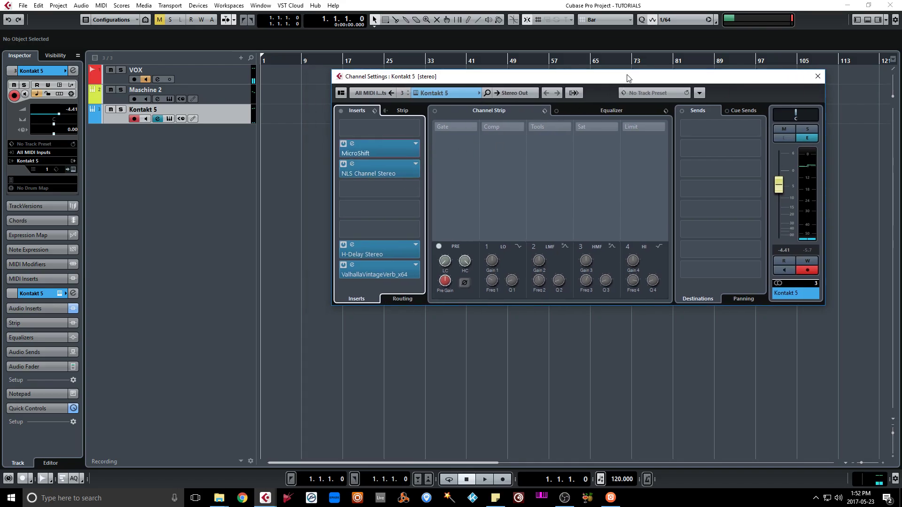
pyautogui.moveTo(627, 77); pyautogui.dragTo(596, 99)
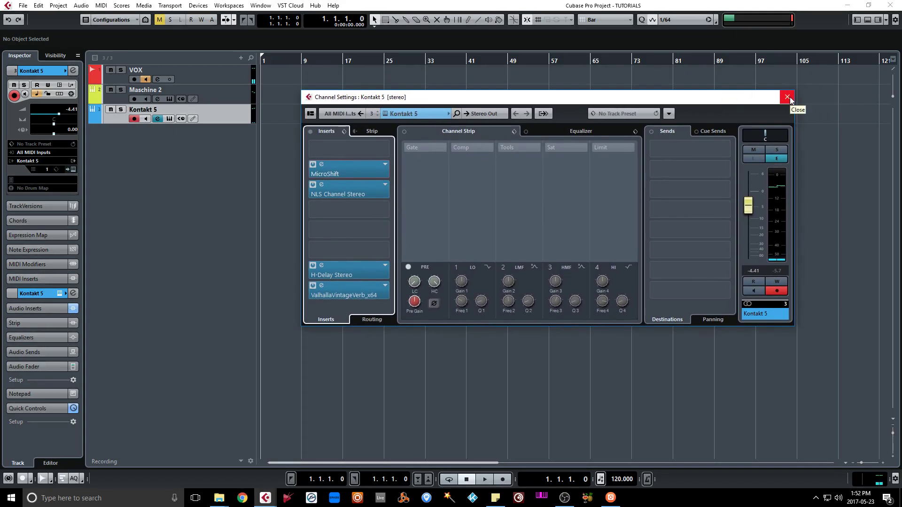
# Close the channel settings and bring up the Kontakt 5 instrument window outside edit mode.
pyautogui.click(788, 97)
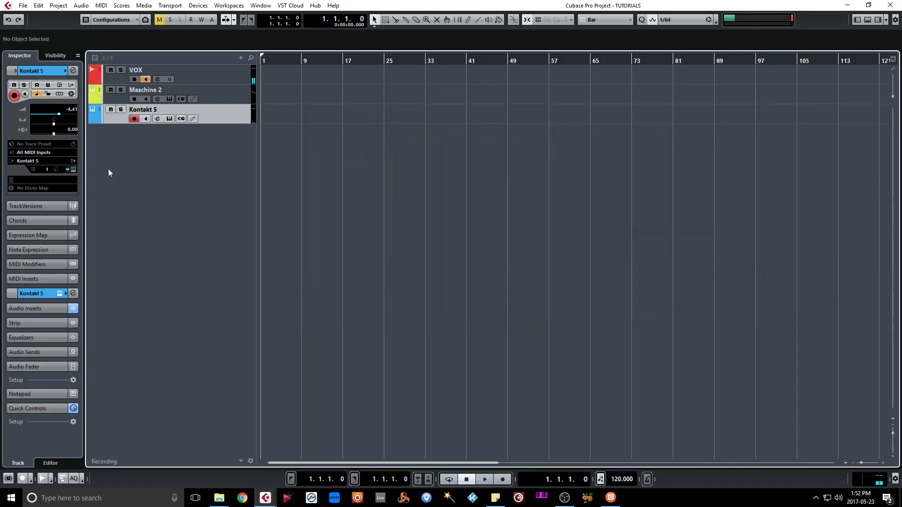
pyautogui.click(170, 119)
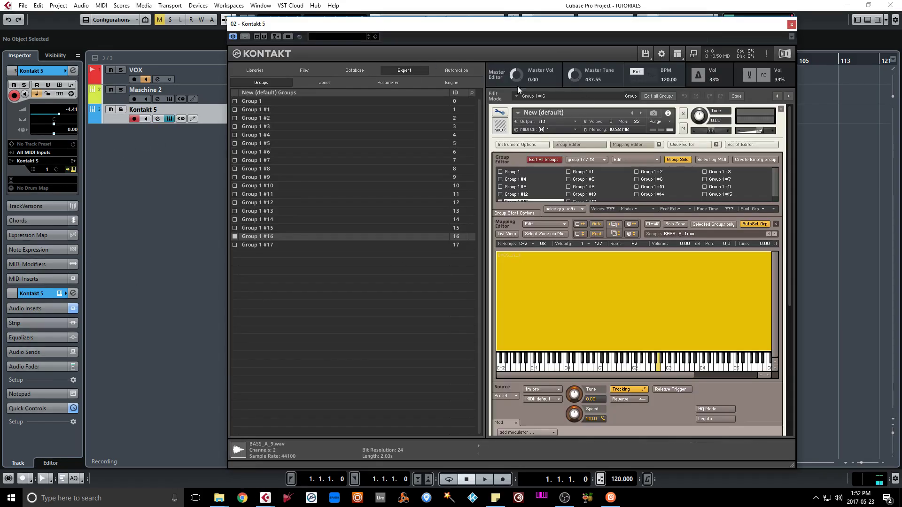
pyautogui.click(501, 112)
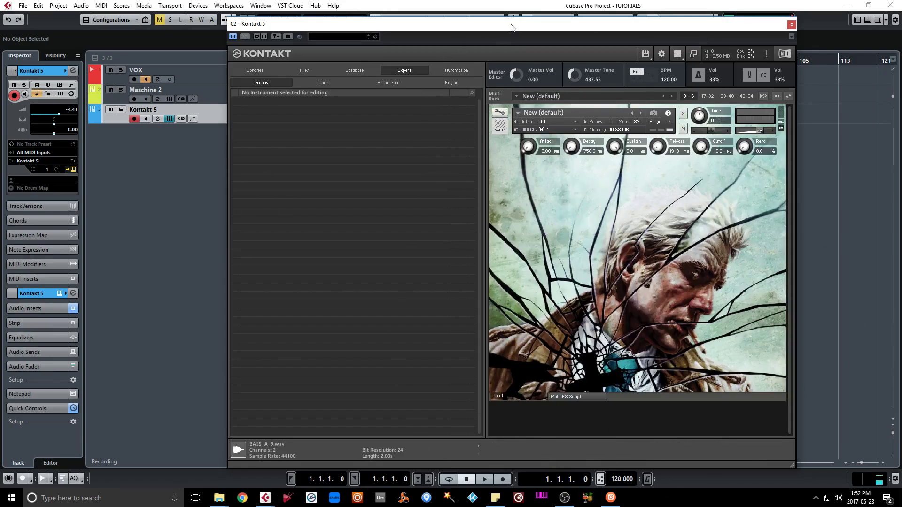
# Put the bass instrument into edit mode and show its Script Editor with the Multi FX Script.
pyautogui.moveTo(514, 26); pyautogui.dragTo(523, 10)
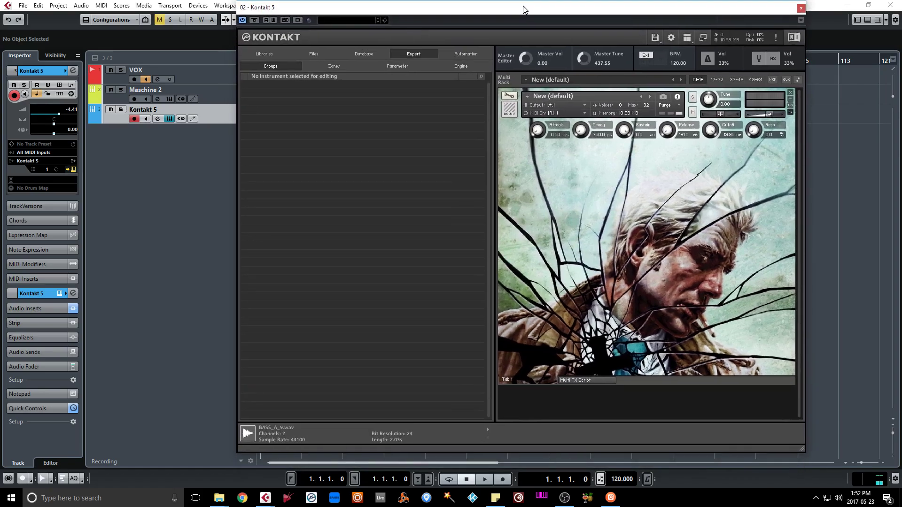
pyautogui.click(510, 97)
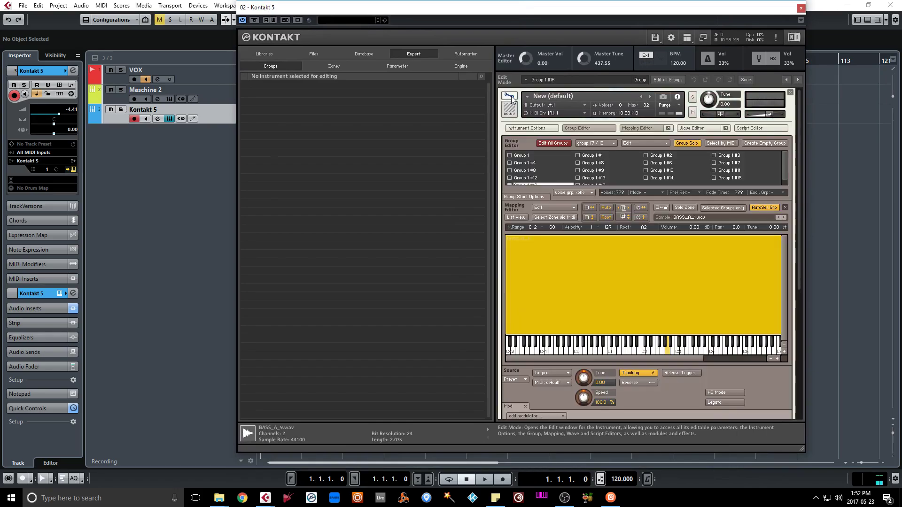
pyautogui.click(760, 128)
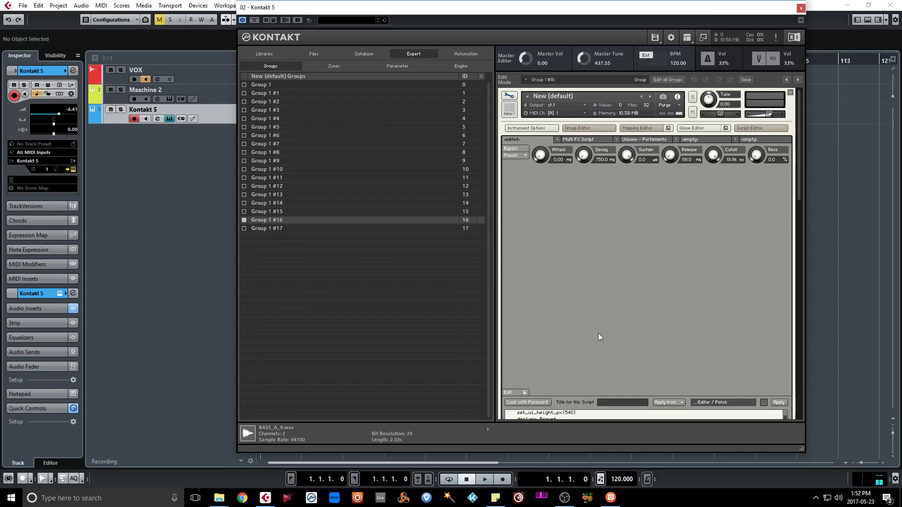
# Delete the Multi FX Script code after declare $count through the last set_knob_label line.
pyautogui.moveTo(800, 183); pyautogui.dragTo(779, 260)
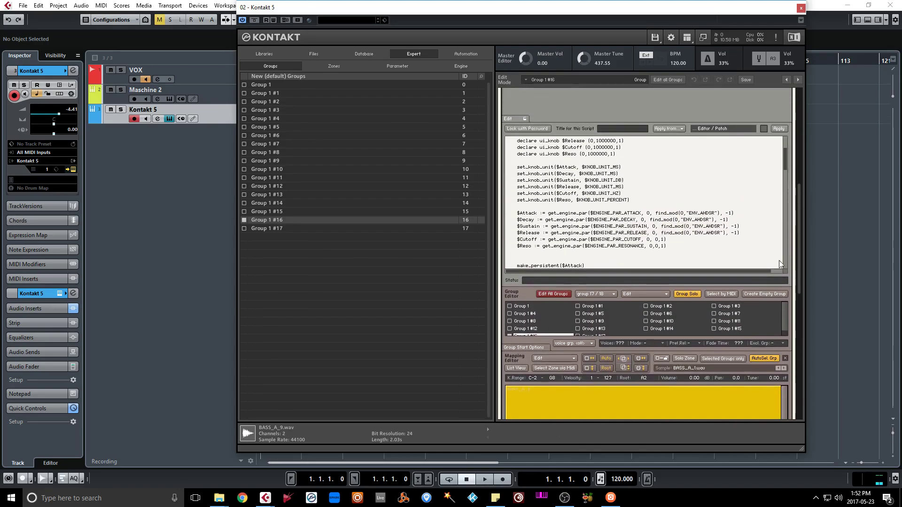
pyautogui.scroll(5, 739, 226)
pyautogui.scroll(-8, 739, 229)
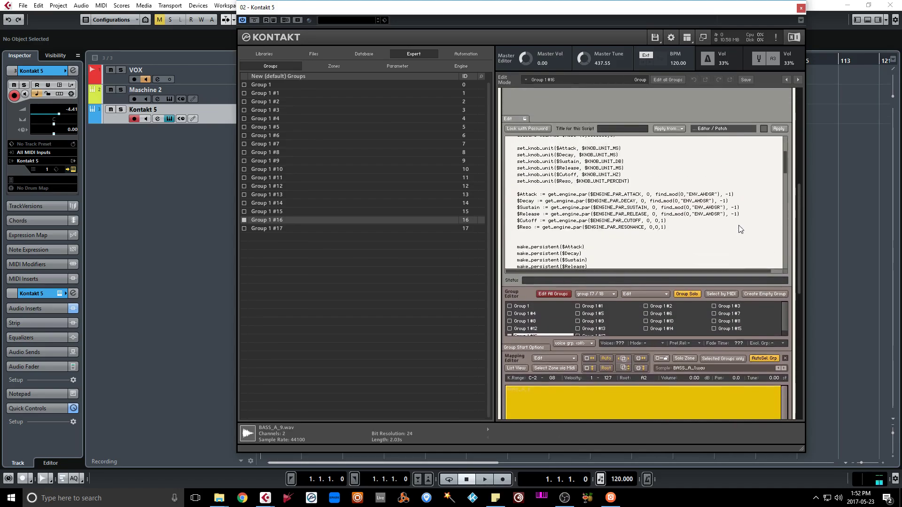
pyautogui.scroll(8, 740, 229)
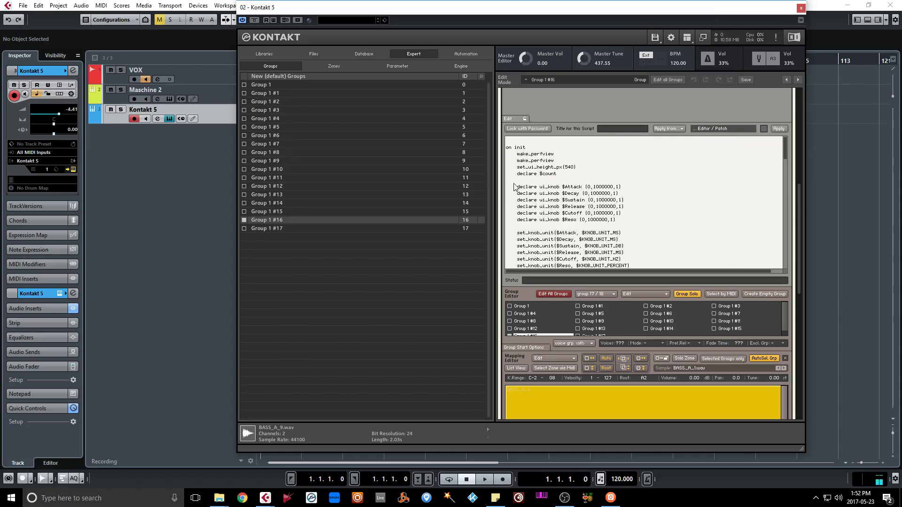
pyautogui.moveTo(515, 185); pyautogui.dragTo(585, 293)
pyautogui.moveTo(572, 262); pyautogui.dragTo(729, 250)
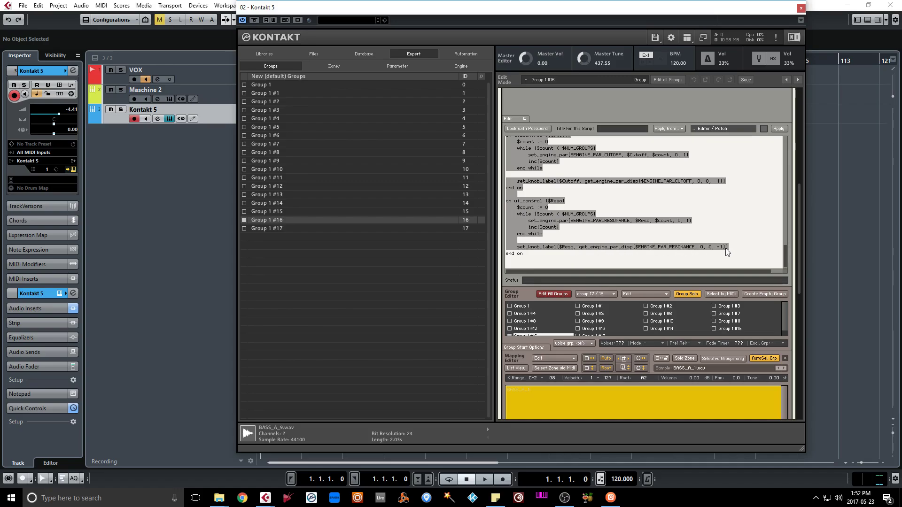
pyautogui.press('Delete')
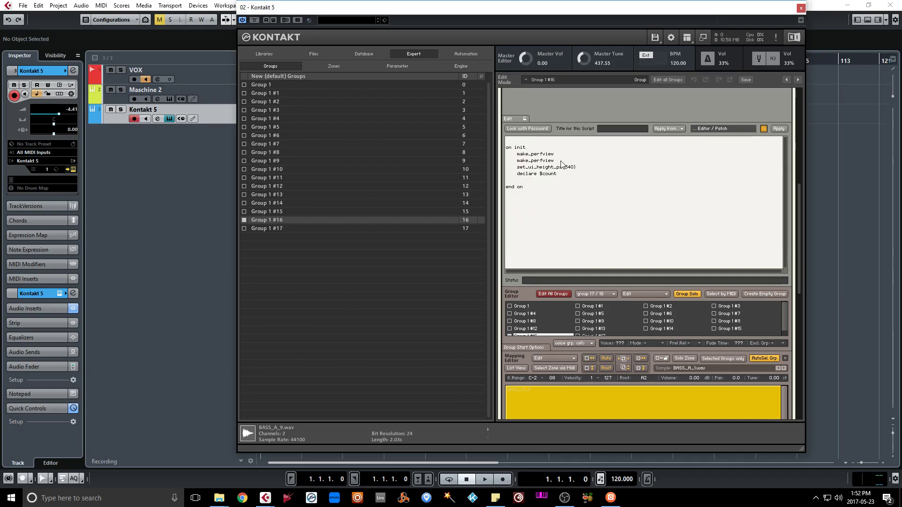
# Remove the duplicate make_perfview line and apply the script without errors.
pyautogui.moveTo(557, 161); pyautogui.dragTo(508, 160)
pyautogui.press('BackSpace')
pyautogui.click(780, 130)
pyautogui.moveTo(799, 204); pyautogui.dragTo(799, 196)
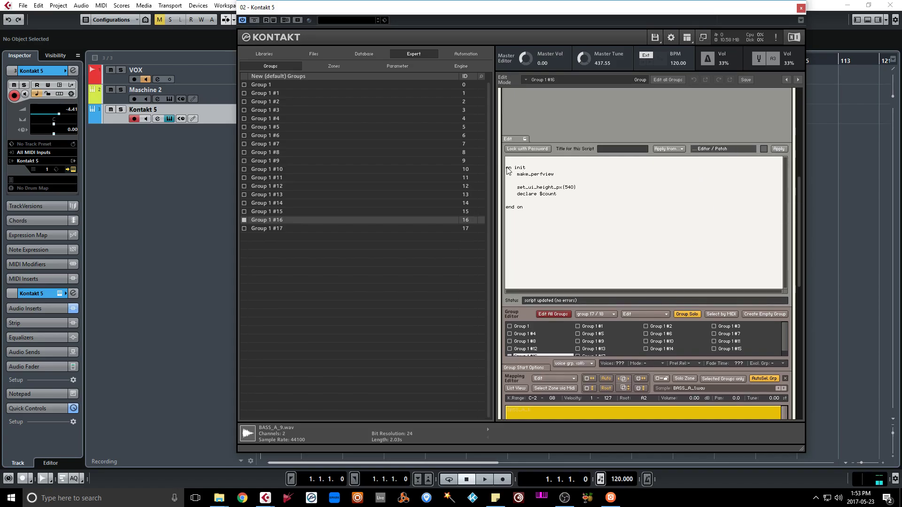
# Confirm Comic (7749).PNG is the instrument wallpaper in Instrument Options, then close it.
pyautogui.moveTo(799, 195); pyautogui.dragTo(800, 104)
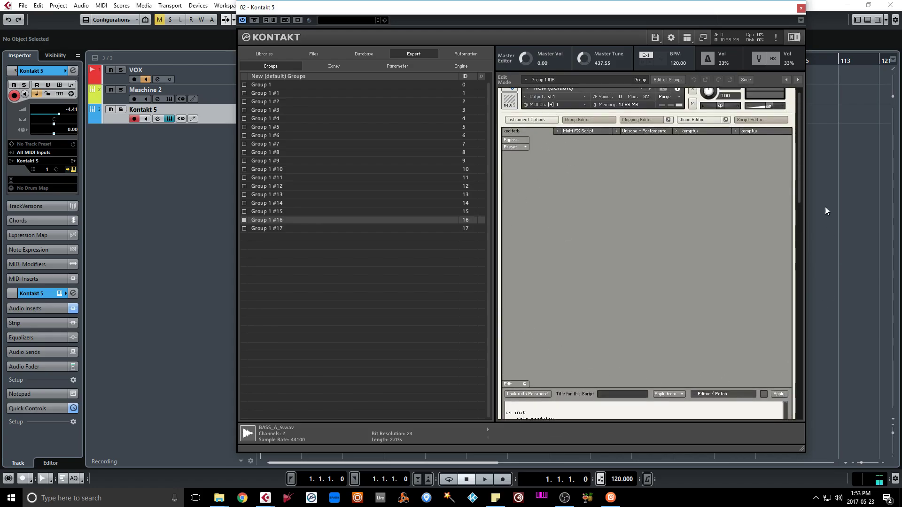
pyautogui.click(541, 121)
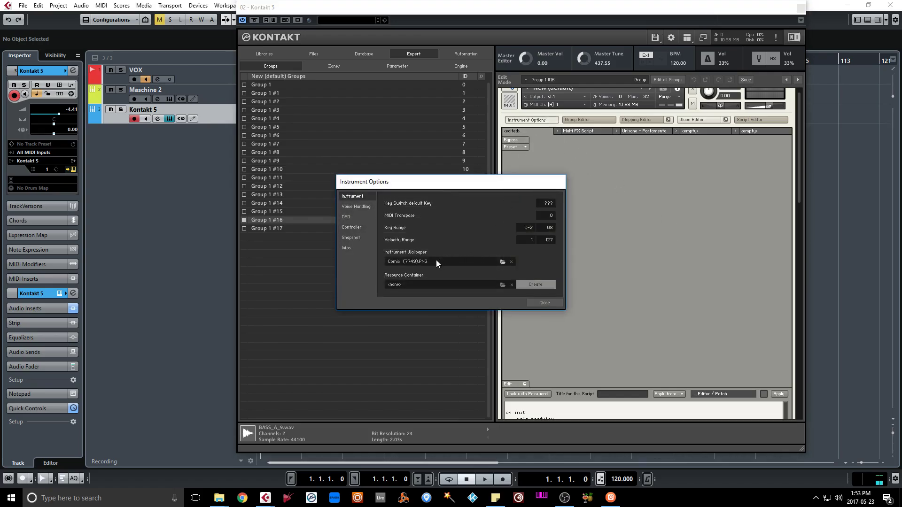
pyautogui.click(558, 303)
pyautogui.scroll(1, 802, 197)
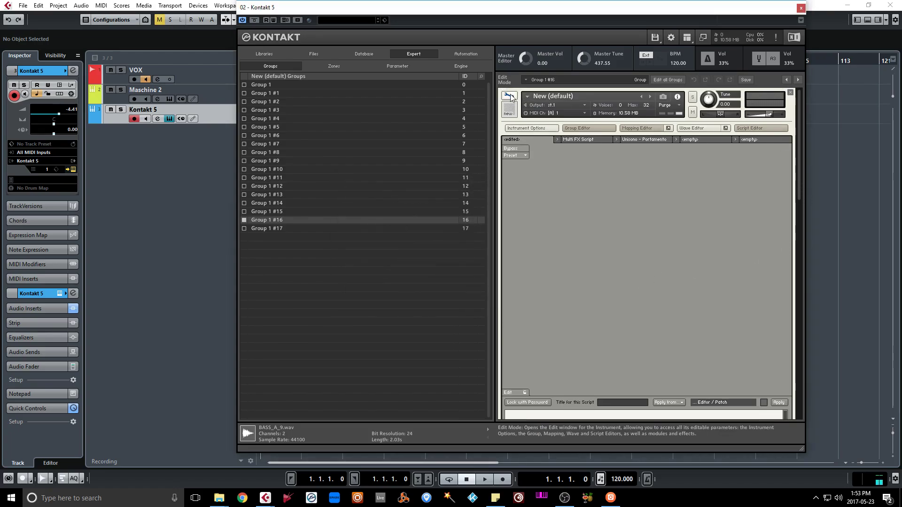
pyautogui.click(509, 96)
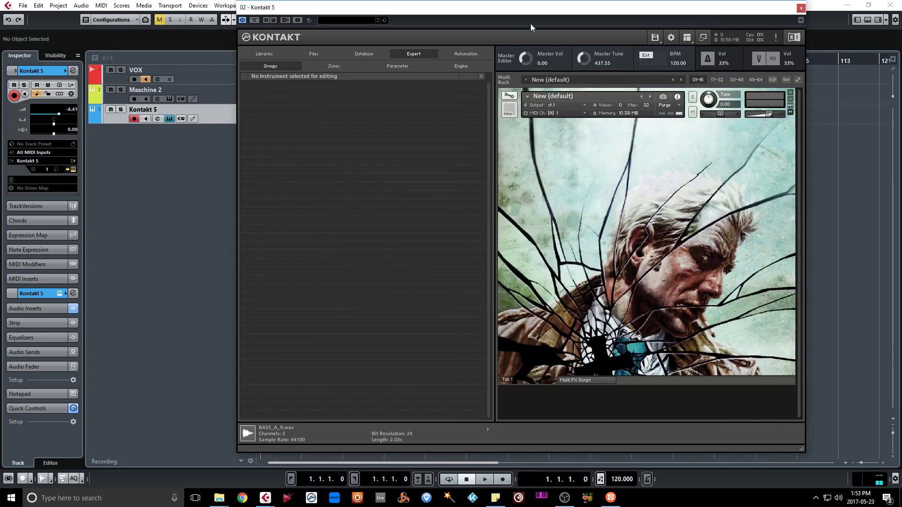